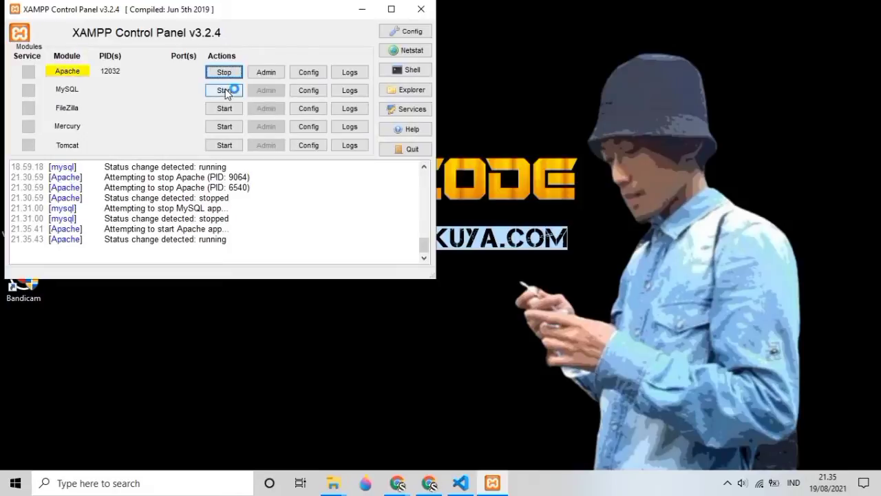
Step: Start the MySQL server in the XAMPP Control Panel
{"action": "left_click", "coordinate": [225, 92]}
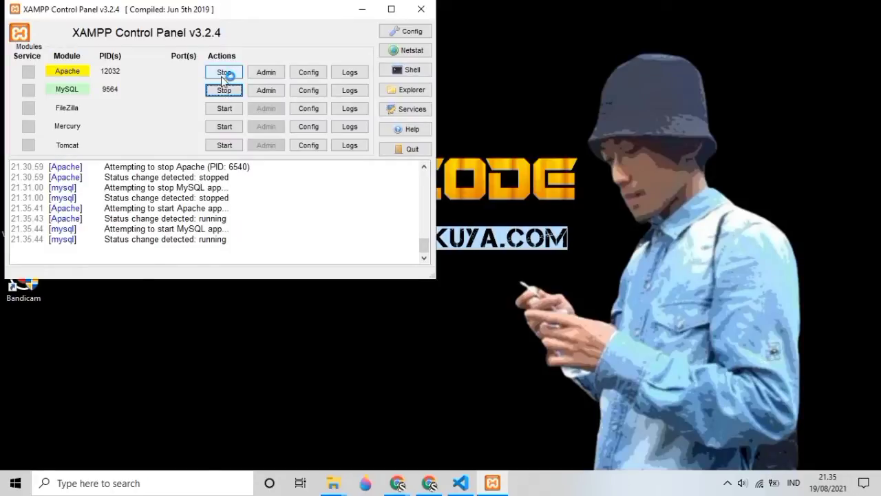
Step: Minimize XAMPP and bring the Chrome window with the Laravel install article forward
{"action": "left_click", "coordinate": [361, 11]}
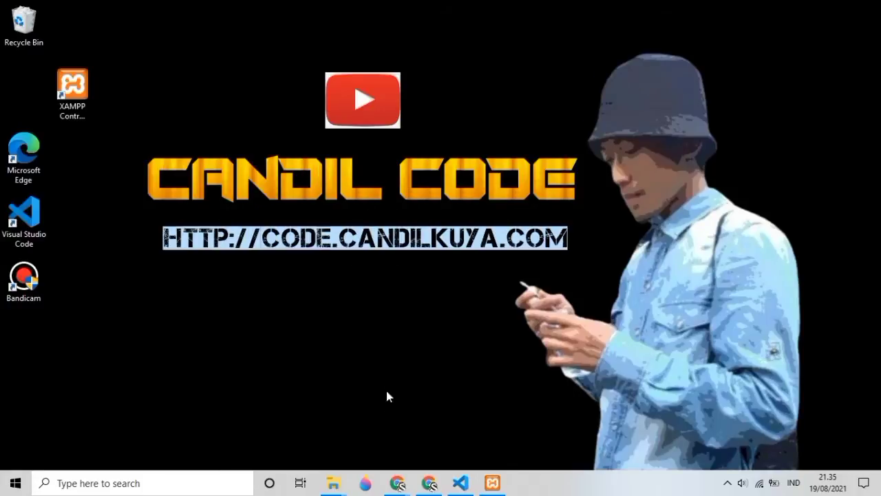
{"action": "mouse_move", "coordinate": [397, 482]}
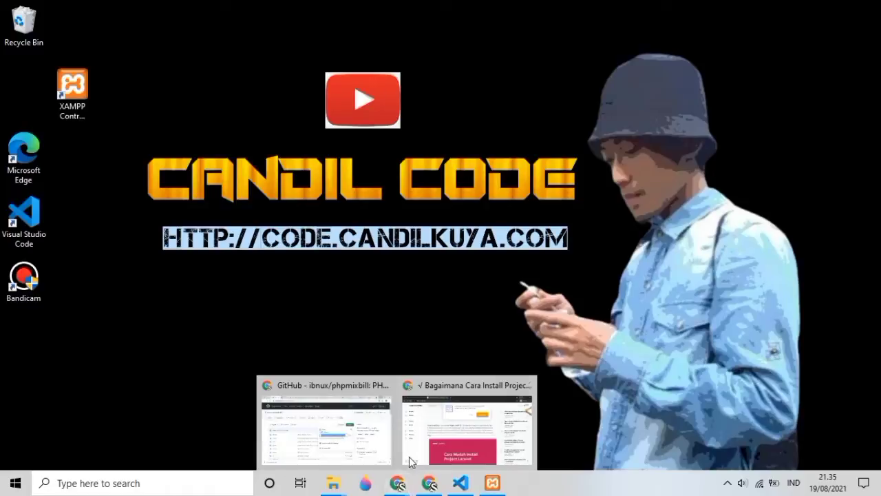
{"action": "left_click", "coordinate": [414, 458]}
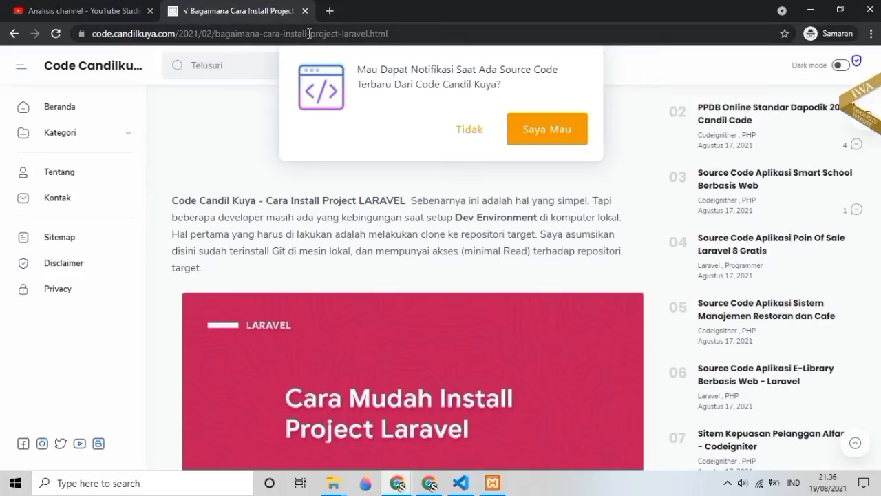
Step: Enter a localhost address in Chrome's address bar, correcting typos up to 'localhost/ph'
{"action": "left_click", "coordinate": [309, 33]}
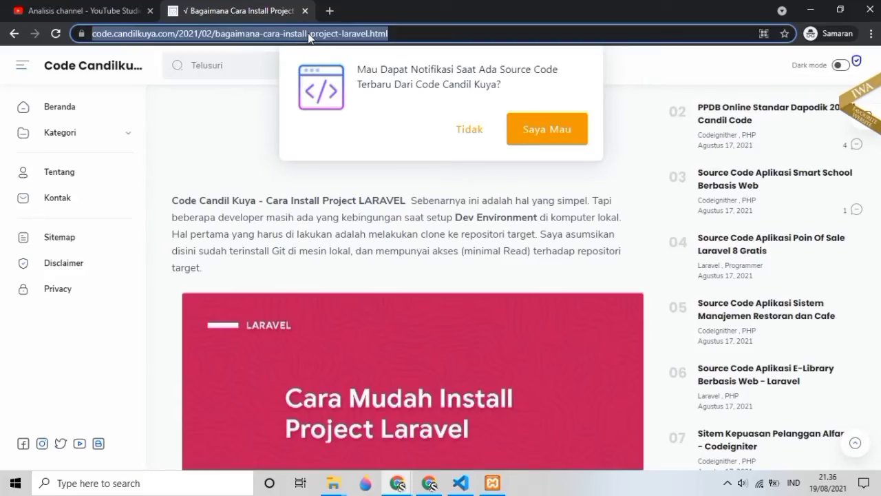
{"action": "type", "text": "localhost"}
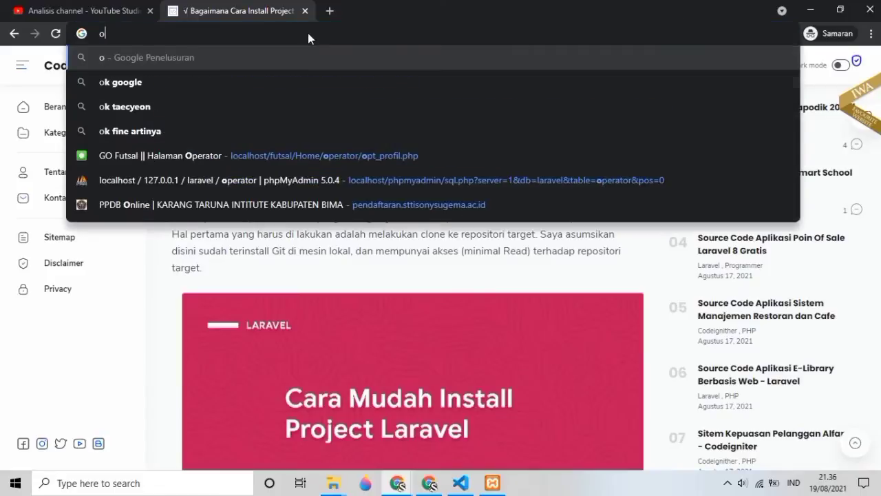
{"action": "key", "text": "Return"}
{"action": "type", "text": "localhost/"}
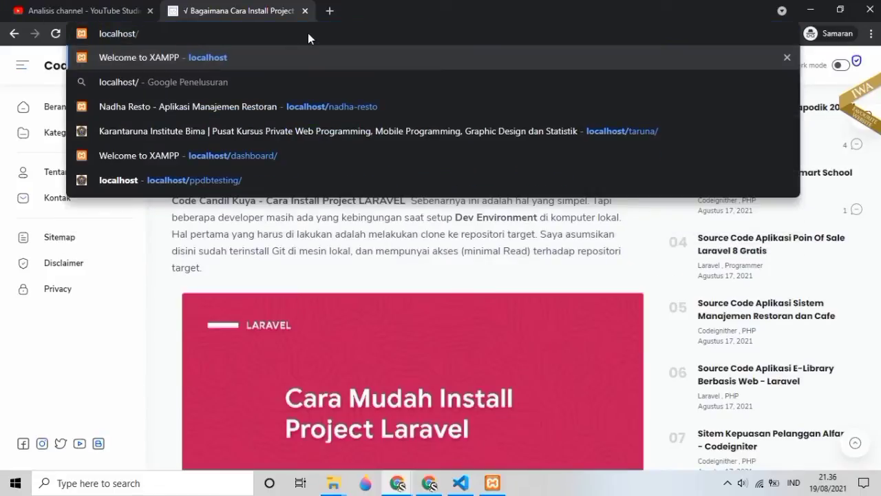
{"action": "type", "text": "."}
{"action": "key", "text": "BackSpace"}
{"action": "type", "text": "m"}
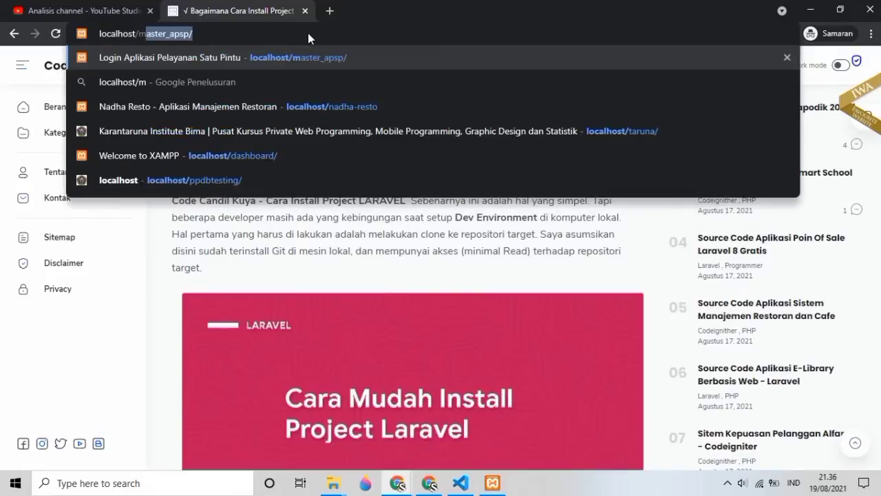
{"action": "key", "text": "BackSpace"}
{"action": "key", "text": "BackSpace"}
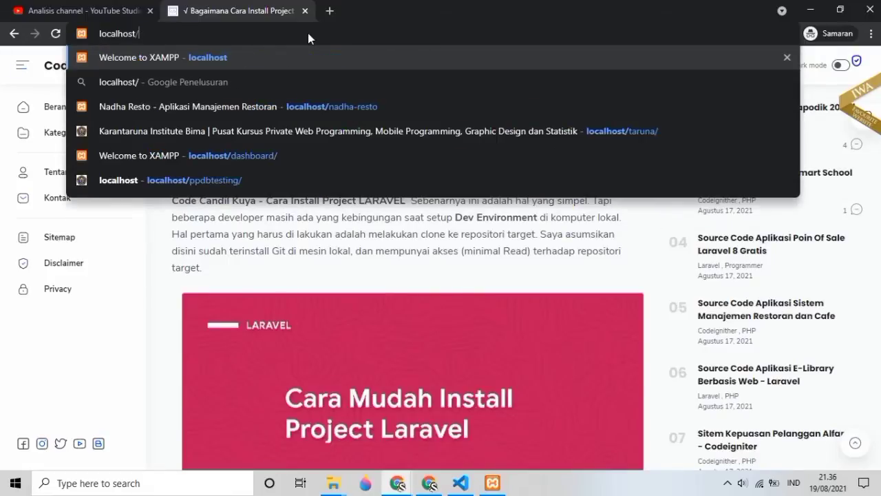
{"action": "type", "text": "ph"}
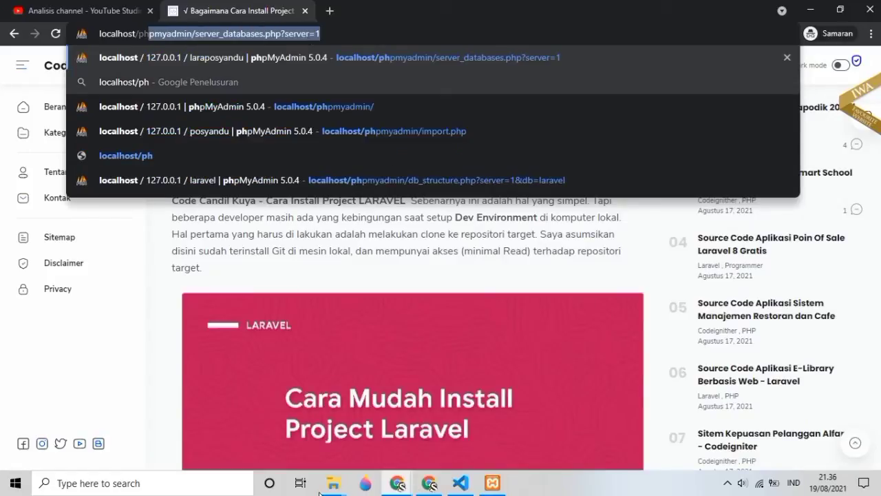
Step: Glance at the htdocs folder and the phpmixbill project in VS Code, then return to Chrome
{"action": "mouse_move", "coordinate": [333, 488]}
{"action": "left_click", "coordinate": [374, 437]}
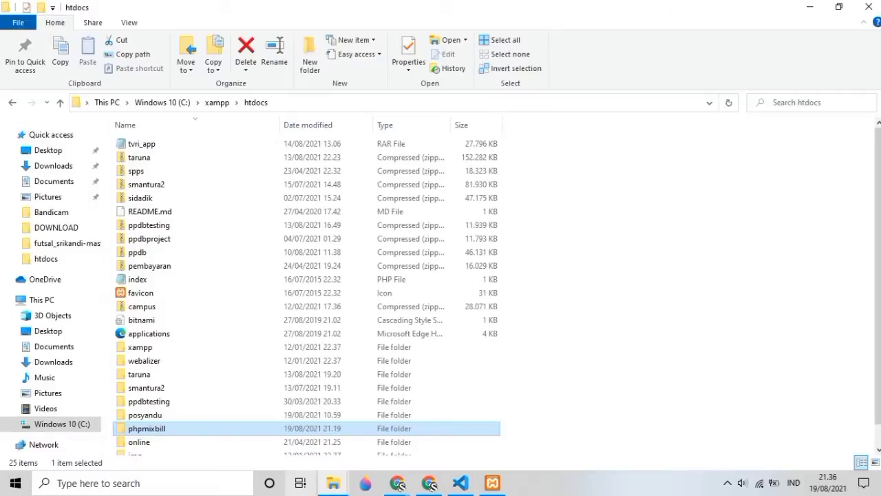
{"action": "left_click", "coordinate": [436, 450]}
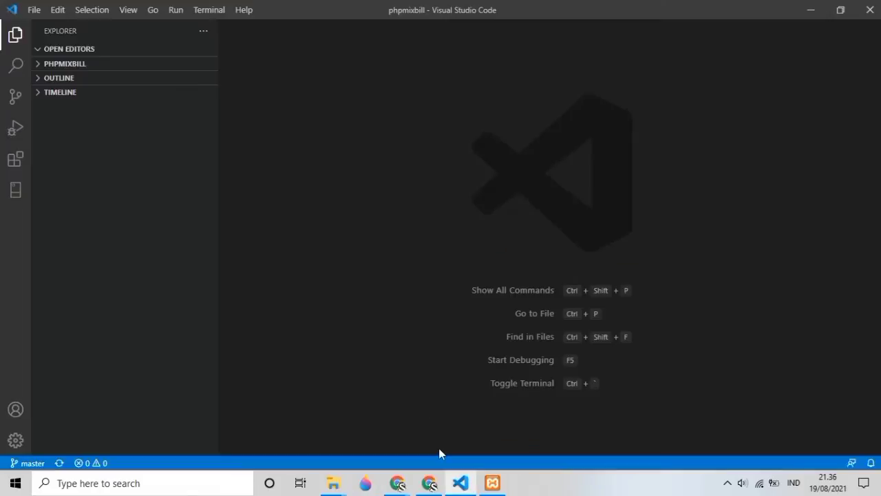
{"action": "mouse_move", "coordinate": [429, 483]}
{"action": "left_click", "coordinate": [468, 427]}
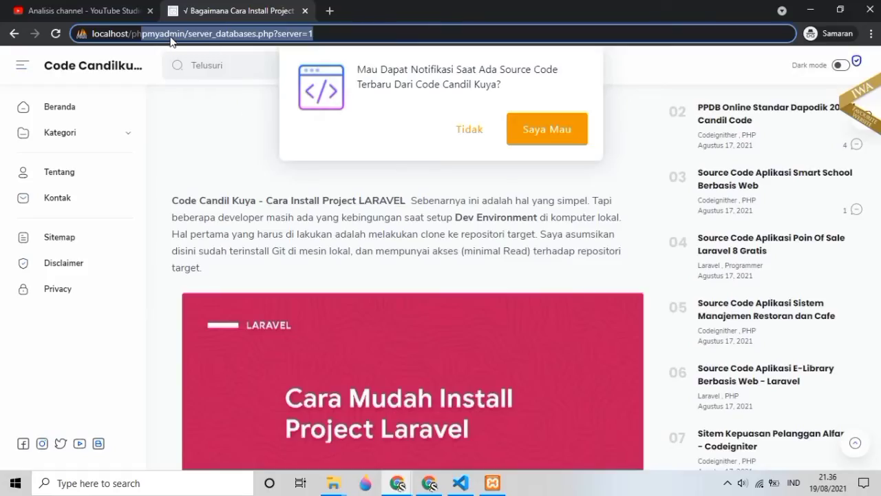
Step: Load localhost/phpmixbill/admin, log in with the admin username and password, and expand Kontak Member
{"action": "type", "text": "pmi"}
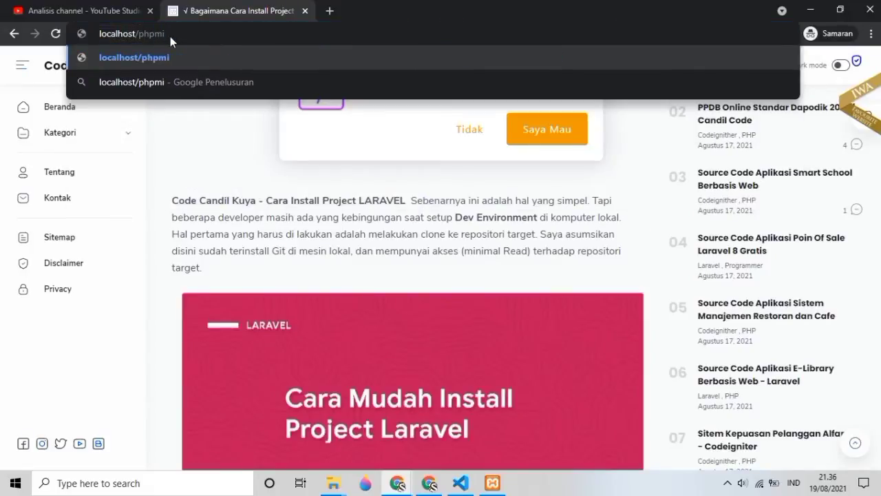
{"action": "type", "text": "xbil"}
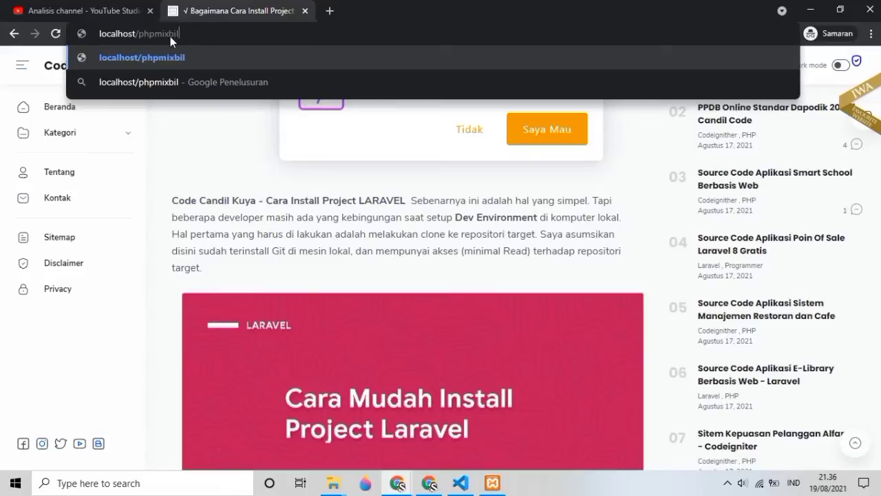
{"action": "type", "text": "l/admin"}
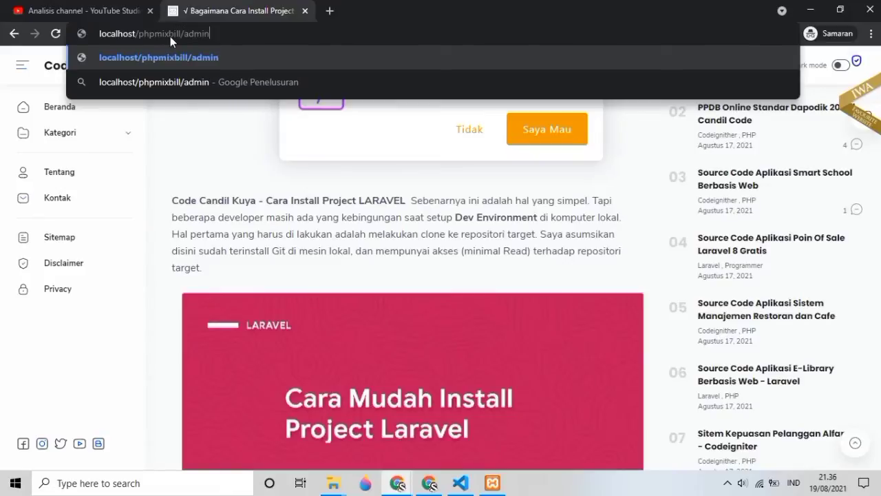
{"action": "key", "text": "Return"}
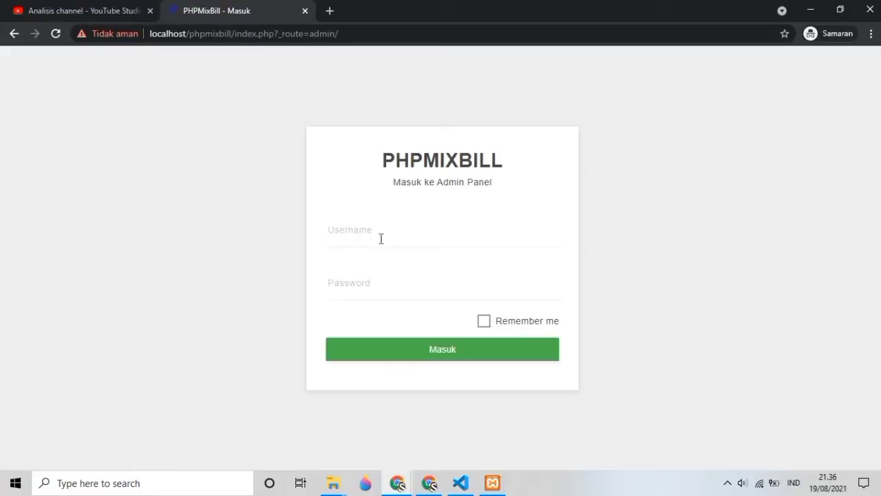
{"action": "left_click", "coordinate": [379, 238]}
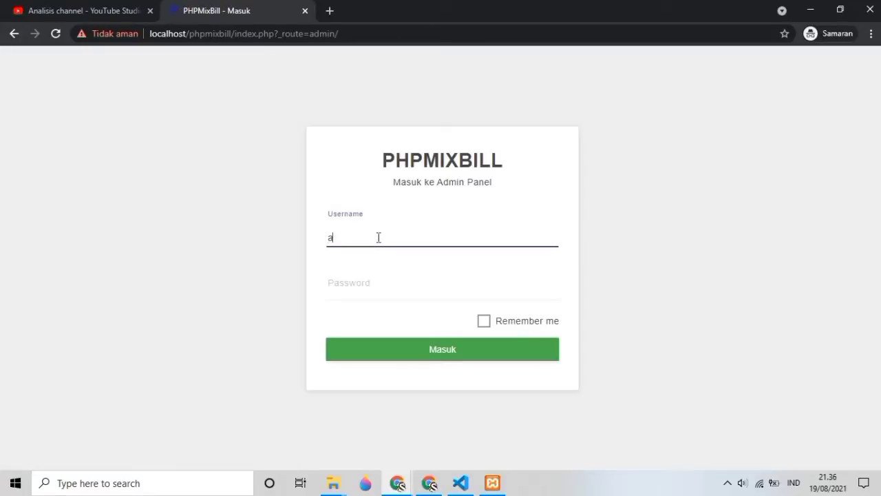
{"action": "type", "text": "admin"}
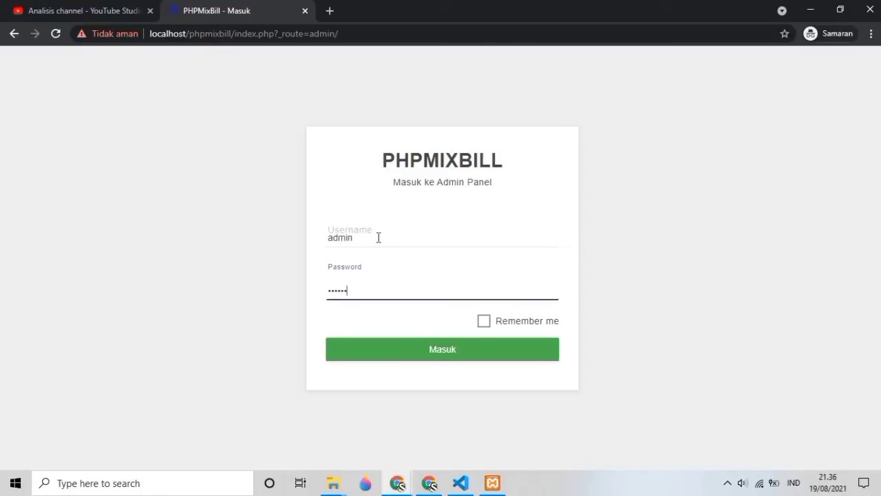
{"action": "key", "text": "Return"}
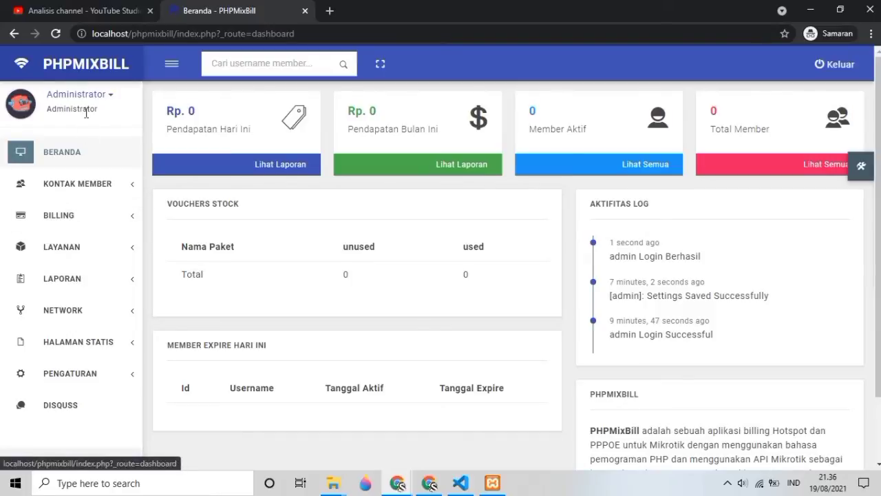
{"action": "left_click", "coordinate": [112, 193]}
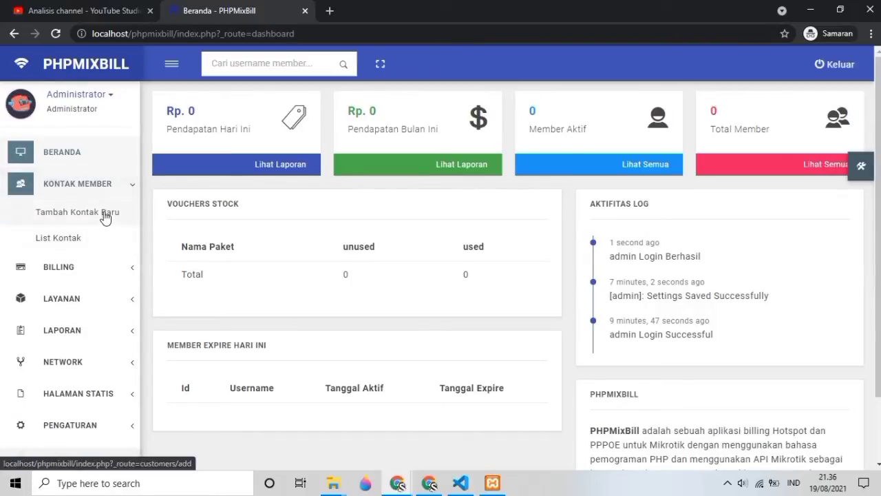
Step: Open the Tambah Kontak Baru form and step through its fields
{"action": "left_click", "coordinate": [104, 213]}
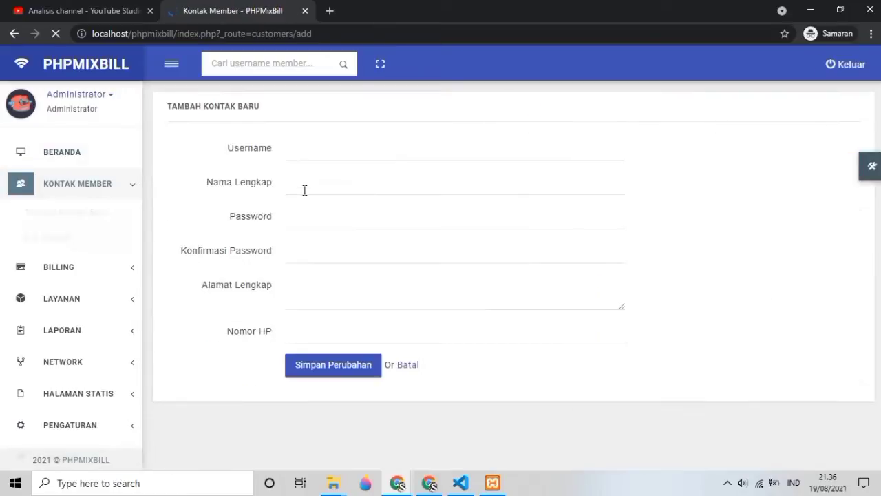
{"action": "left_click", "coordinate": [305, 153]}
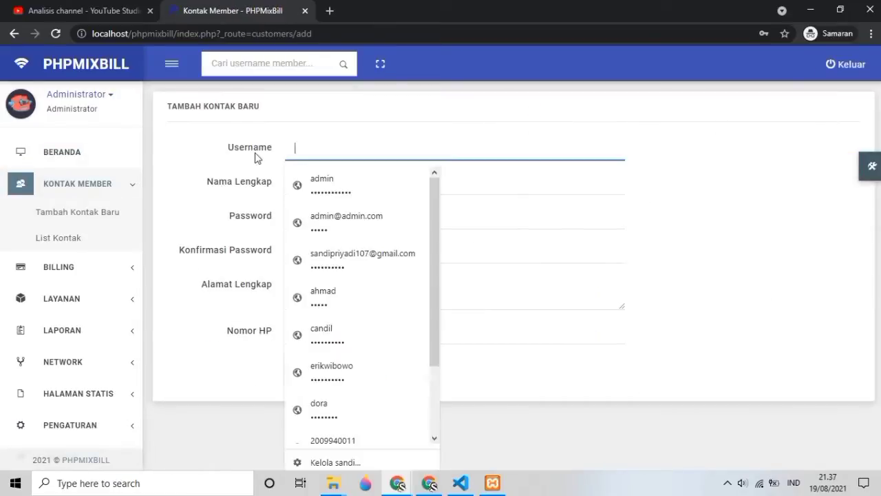
{"action": "left_click", "coordinate": [326, 186]}
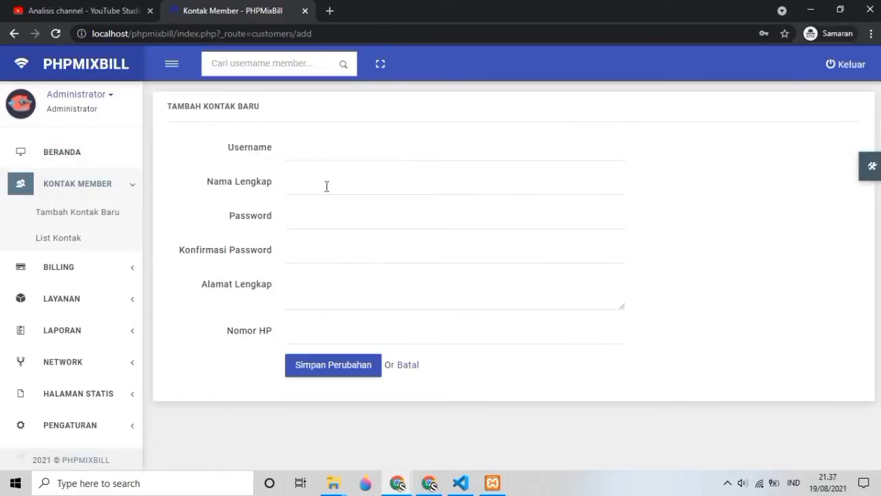
{"action": "left_click", "coordinate": [371, 222]}
{"action": "left_click", "coordinate": [485, 255]}
{"action": "left_click", "coordinate": [455, 278]}
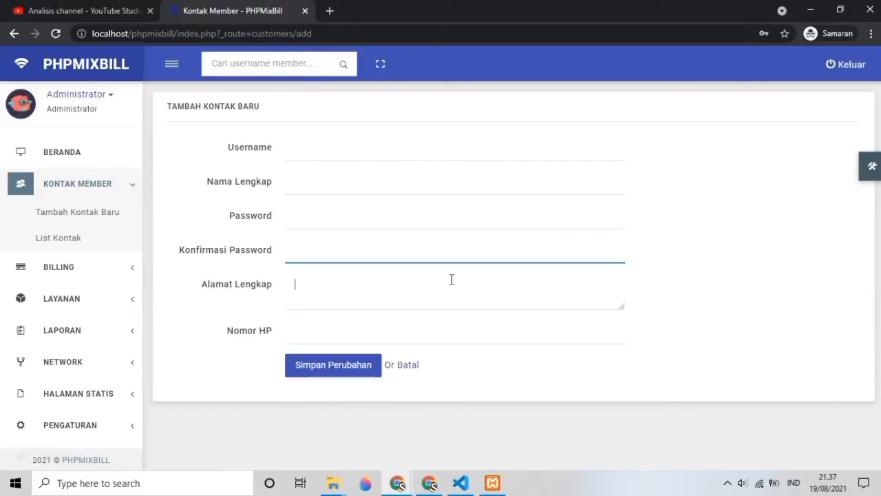
{"action": "left_click", "coordinate": [332, 146]}
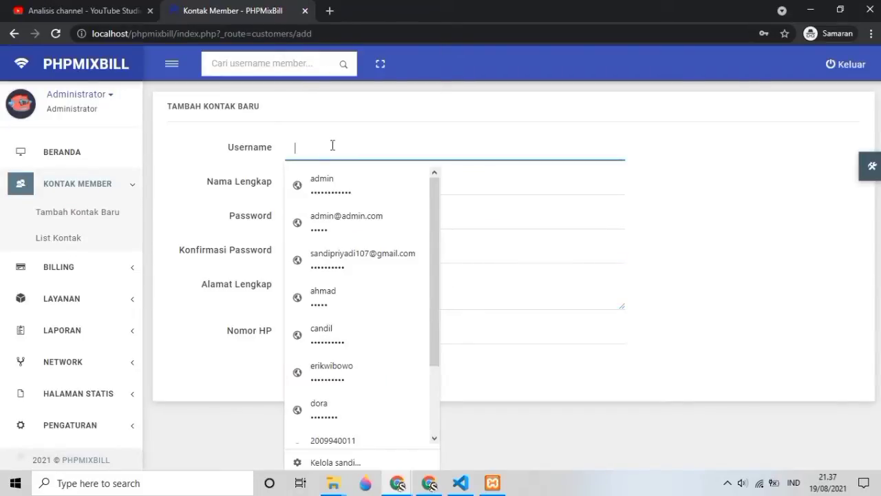
Step: Fill in the member's username, full name, password, address and phone, save, and open recharge
{"action": "type", "text": "candi"}
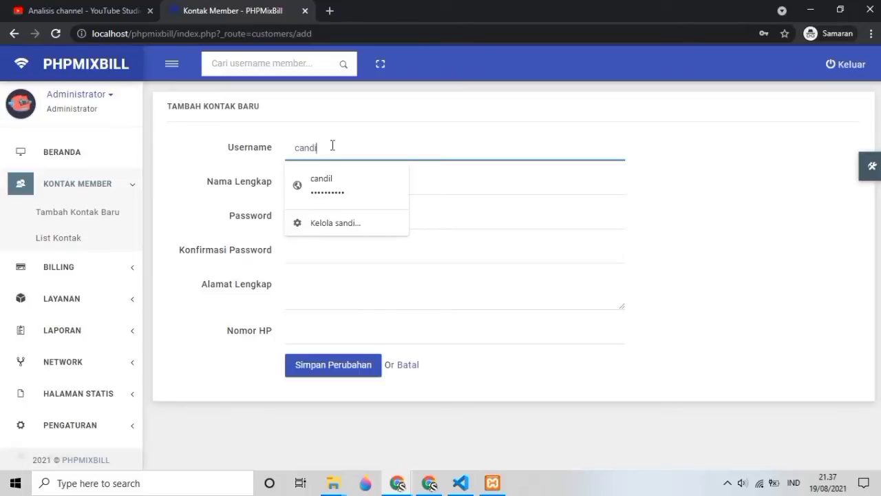
{"action": "type", "text": "lcode"}
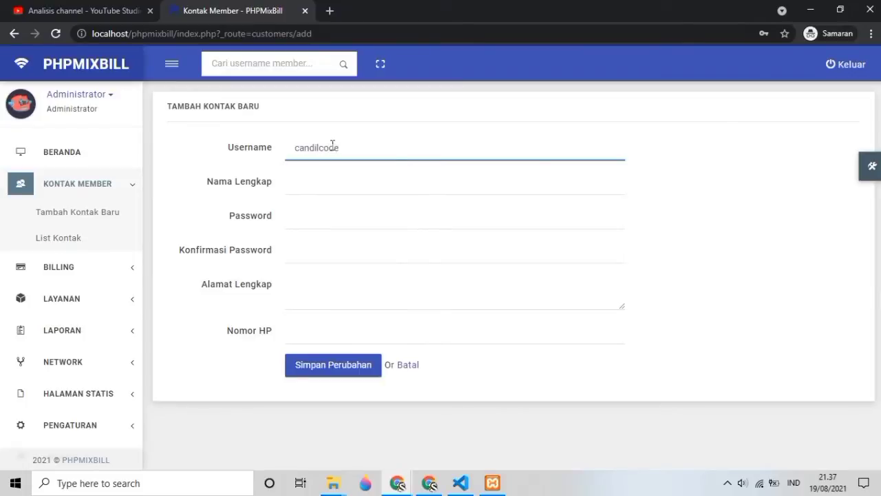
{"action": "key", "text": "Tab"}
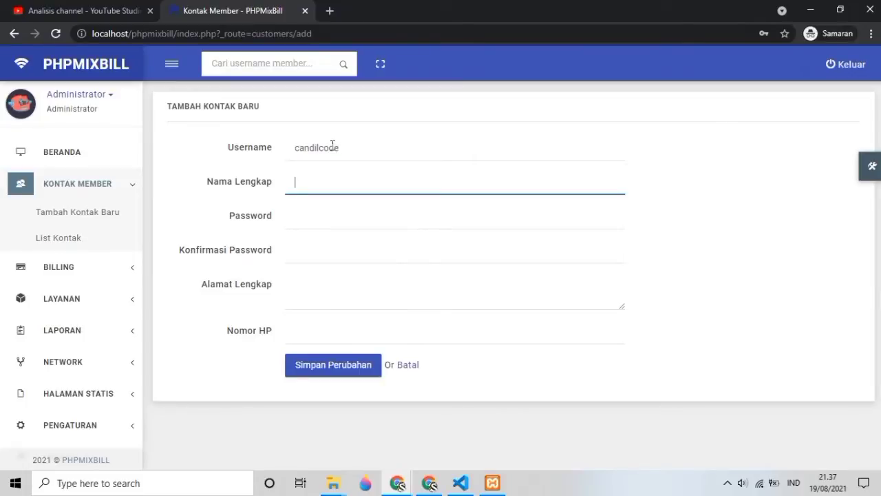
{"action": "type", "text": "CandilCode"}
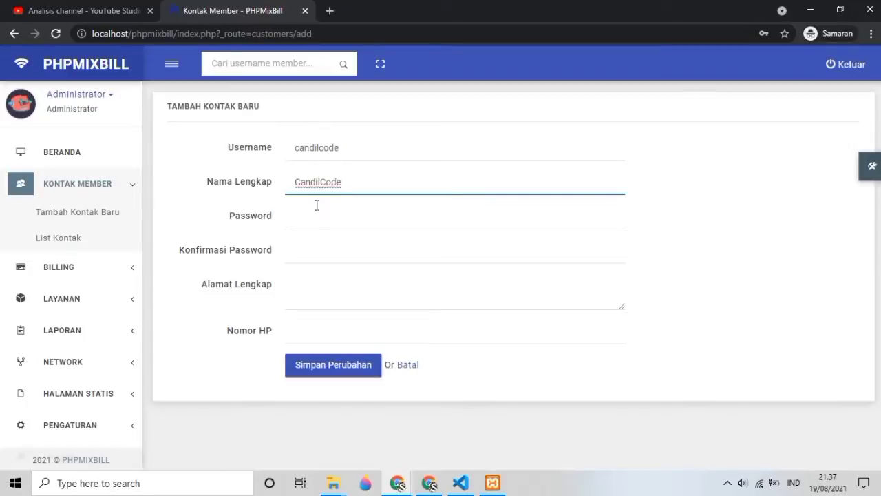
{"action": "left_click", "coordinate": [305, 216]}
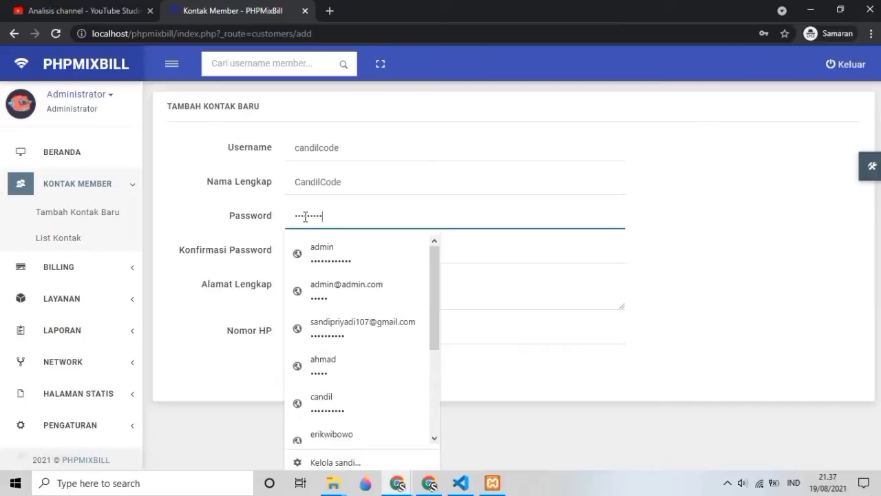
{"action": "left_click", "coordinate": [228, 231]}
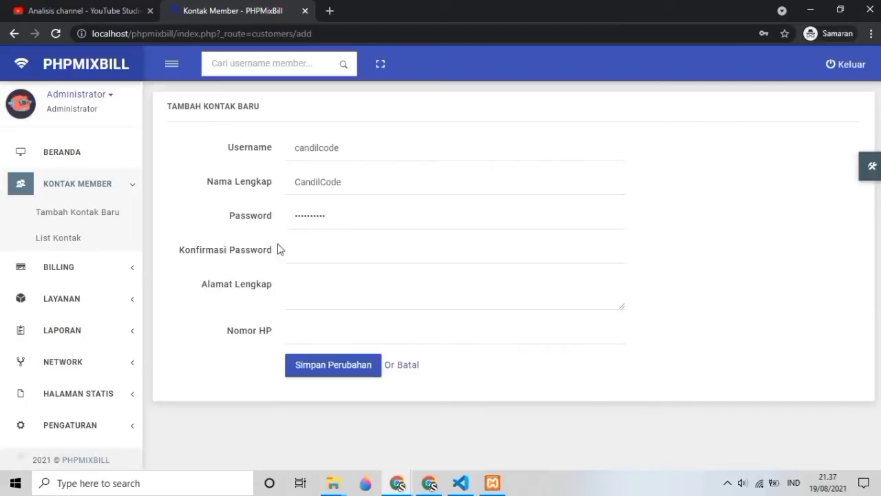
{"action": "left_click", "coordinate": [327, 251]}
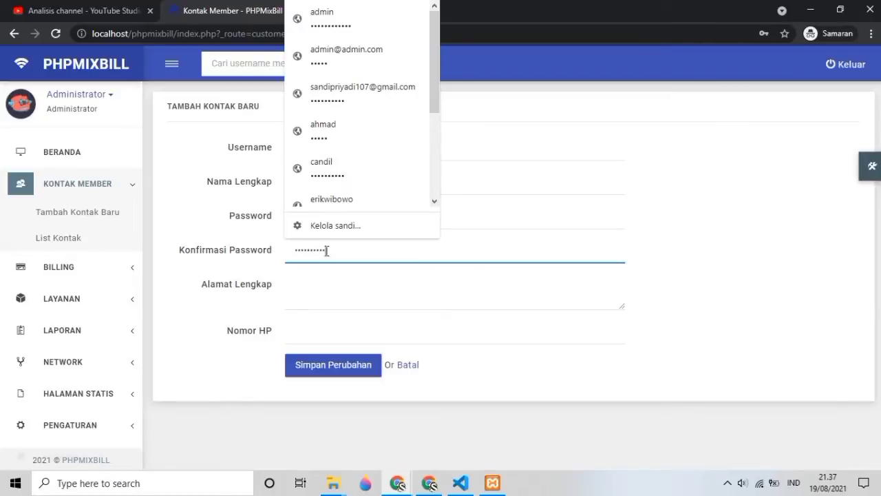
{"action": "left_click", "coordinate": [338, 287]}
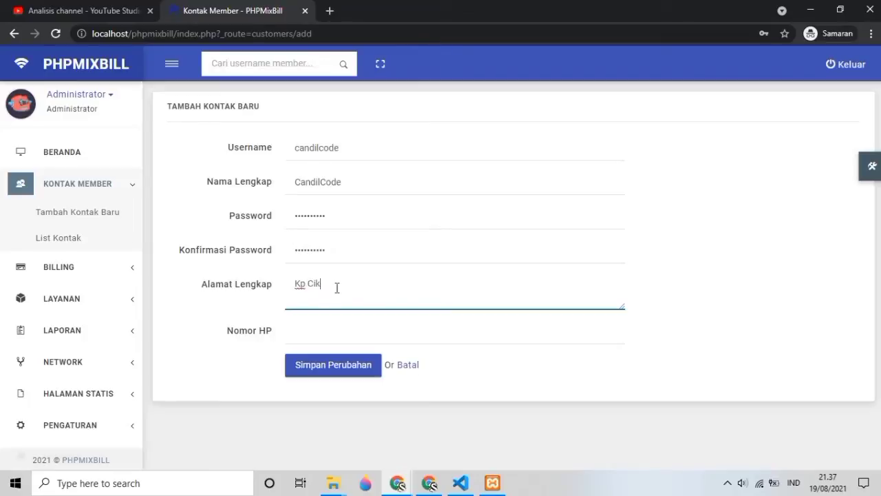
{"action": "type", "text": "Kp Cikuya Pagaden, "}
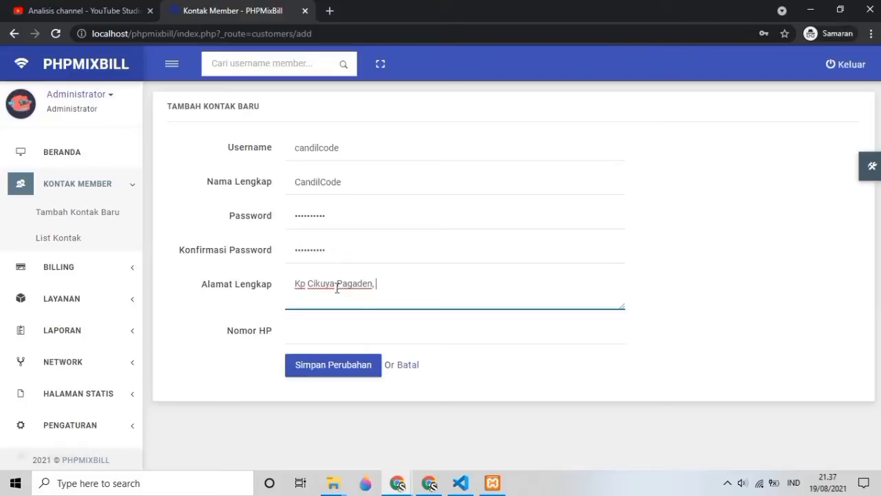
{"action": "type", "text": "Subang"}
{"action": "left_click", "coordinate": [316, 331]}
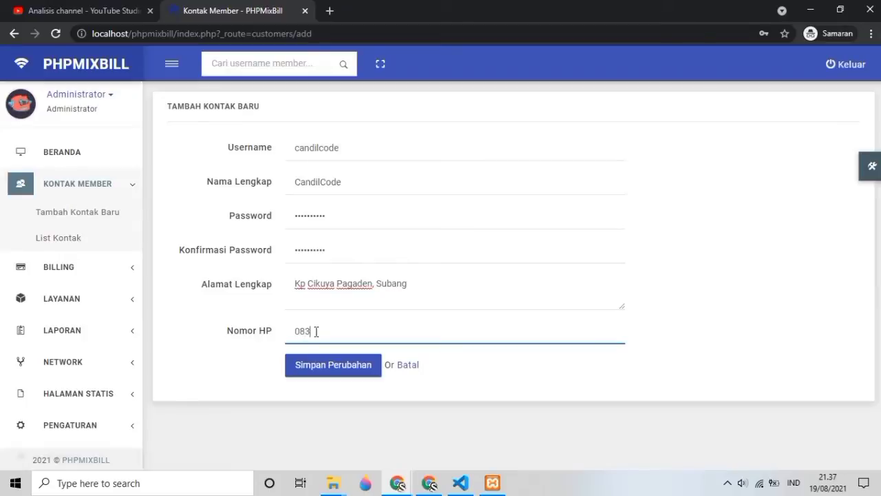
{"action": "left_click", "coordinate": [318, 365]}
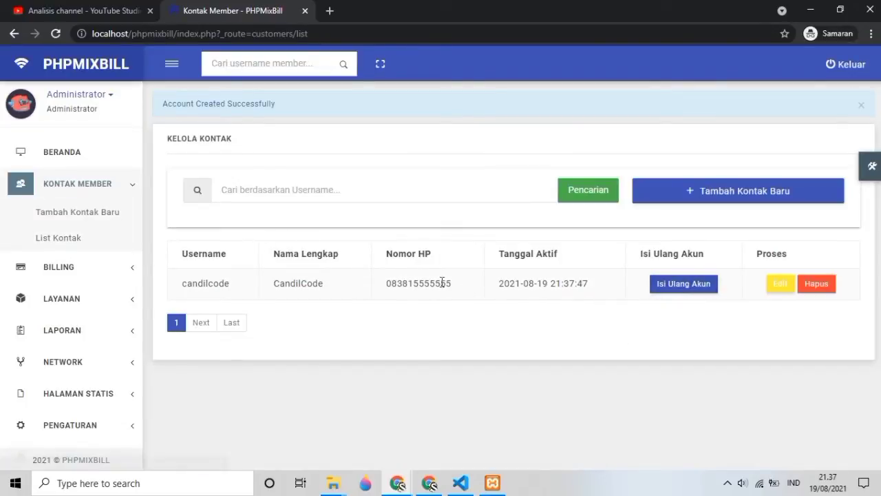
{"action": "left_click", "coordinate": [684, 288]}
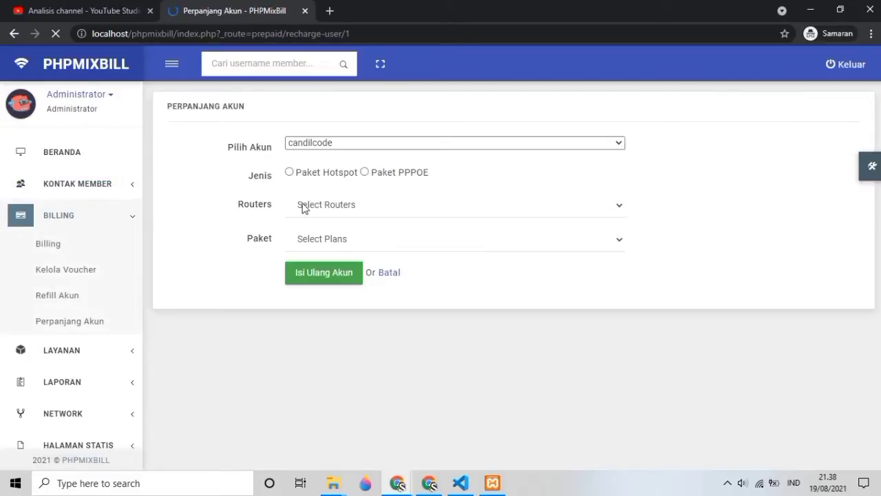
Step: Choose Paket PPPOE on the recharge form and check the Routers and Paket lists
{"action": "left_click", "coordinate": [364, 177]}
{"action": "left_click", "coordinate": [362, 215]}
{"action": "left_click", "coordinate": [344, 247]}
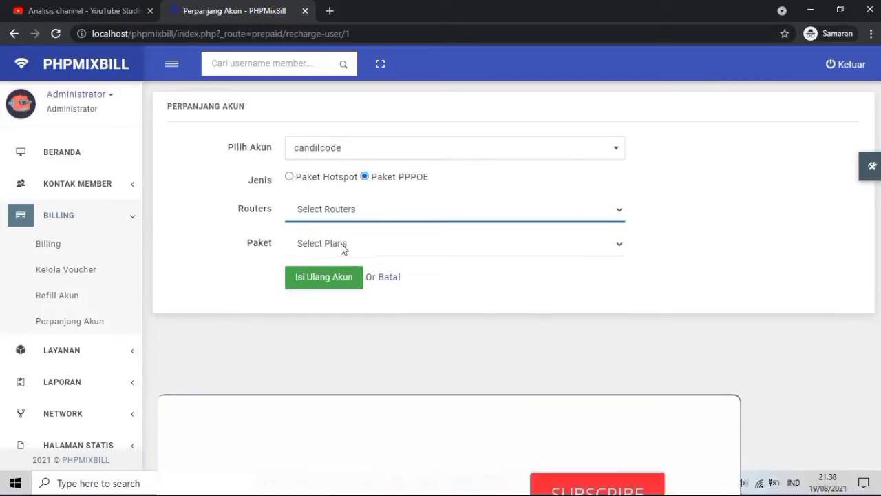
{"action": "left_click", "coordinate": [334, 245]}
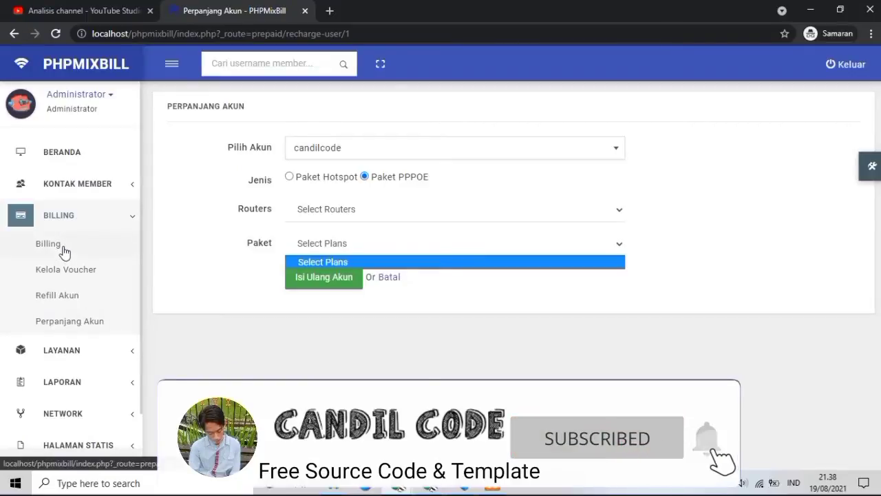
Step: Visit Kontak Member > List Kontak, then Billing > Billing for prepaid accounts
{"action": "left_click", "coordinate": [89, 184]}
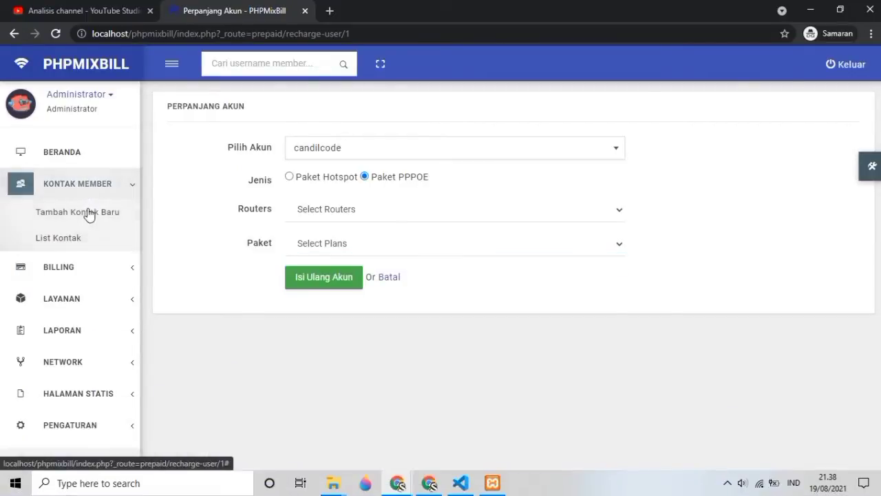
{"action": "left_click", "coordinate": [69, 239]}
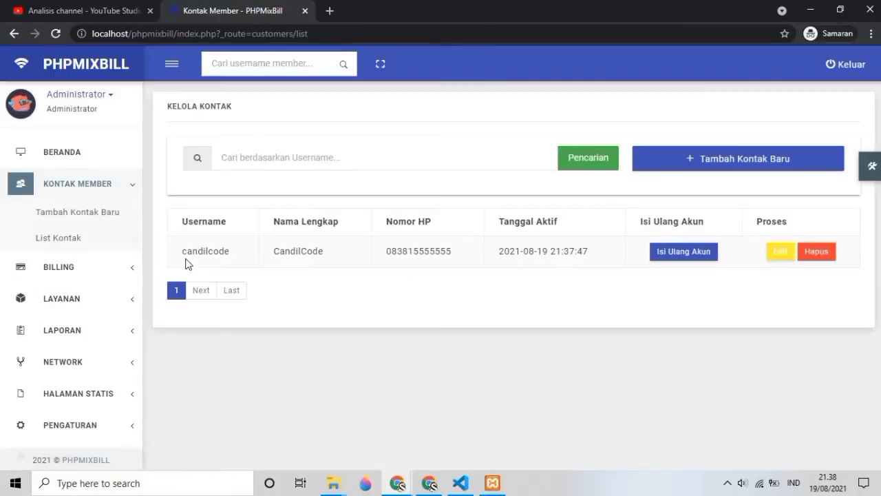
{"action": "left_click", "coordinate": [74, 272]}
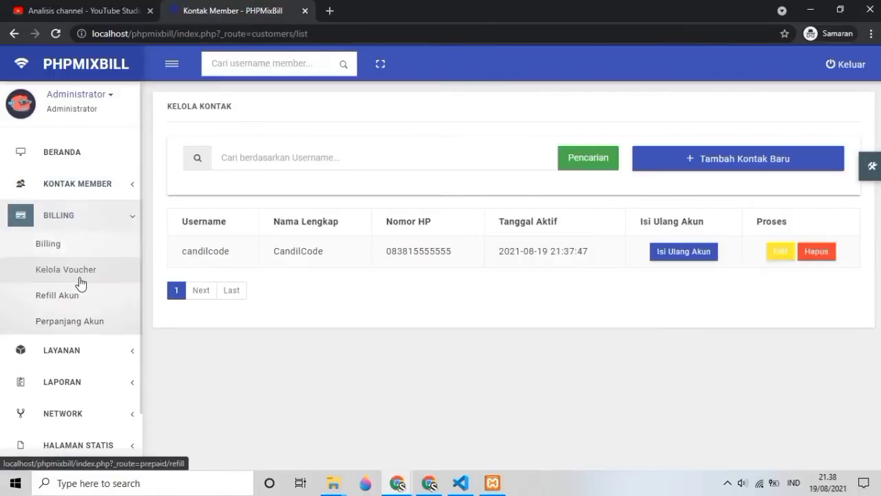
{"action": "left_click", "coordinate": [66, 254]}
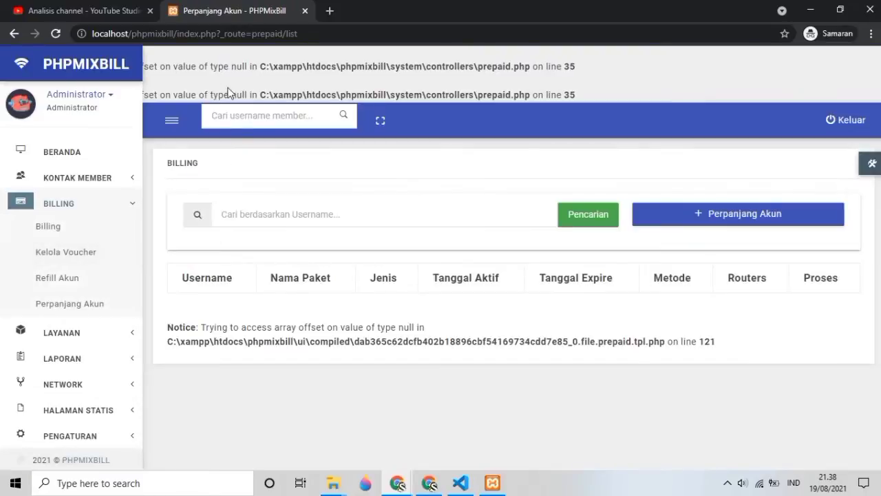
Step: On Perpanjang Akun choose Paket Hotspot, check Routers and Paket lists, then go to Kelola Voucher
{"action": "left_click", "coordinate": [692, 220]}
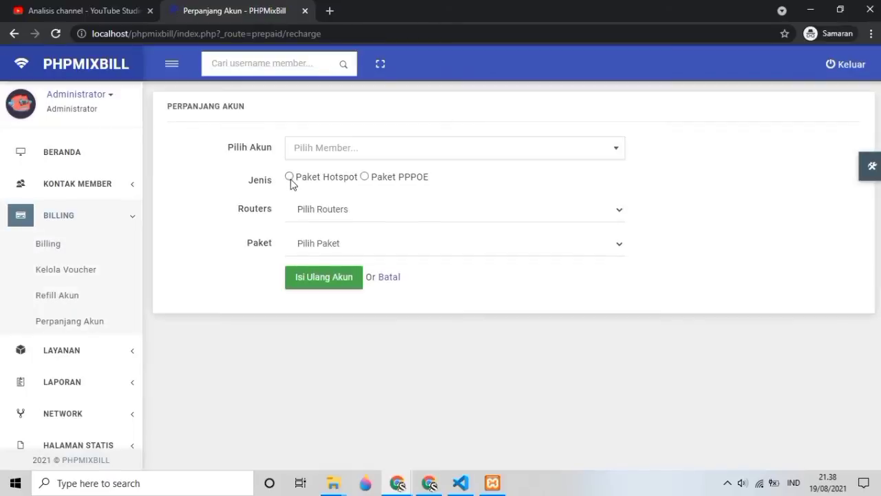
{"action": "left_click", "coordinate": [290, 177]}
{"action": "left_click", "coordinate": [343, 209]}
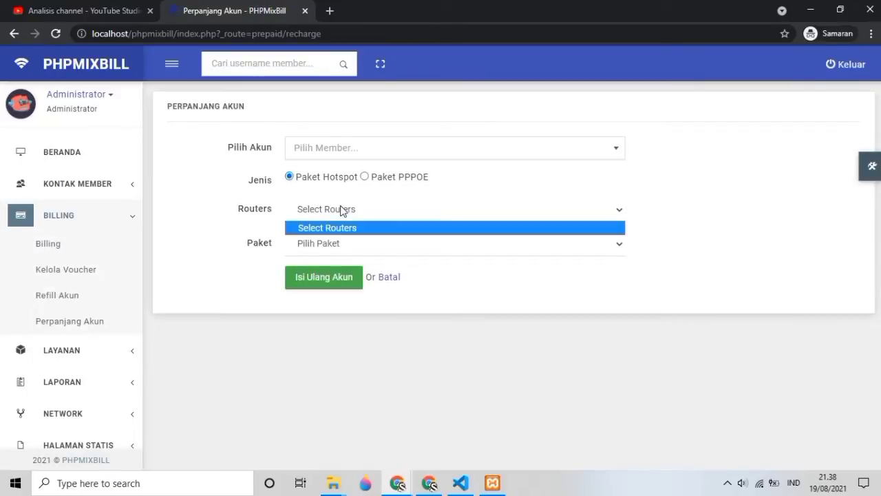
{"action": "left_click", "coordinate": [320, 243]}
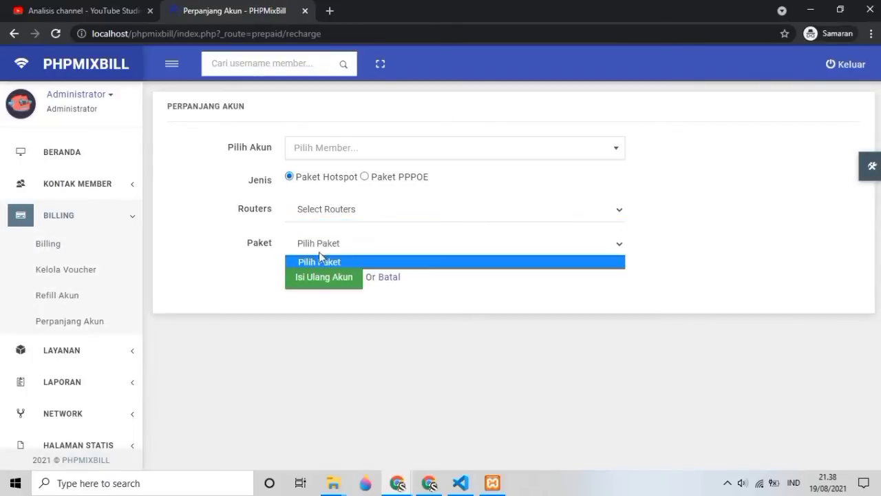
{"action": "left_click", "coordinate": [321, 210]}
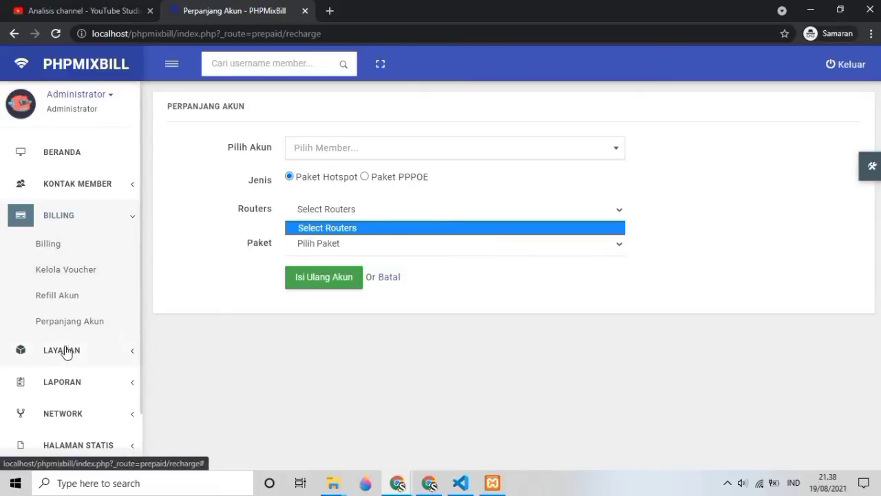
{"action": "left_click", "coordinate": [76, 279]}
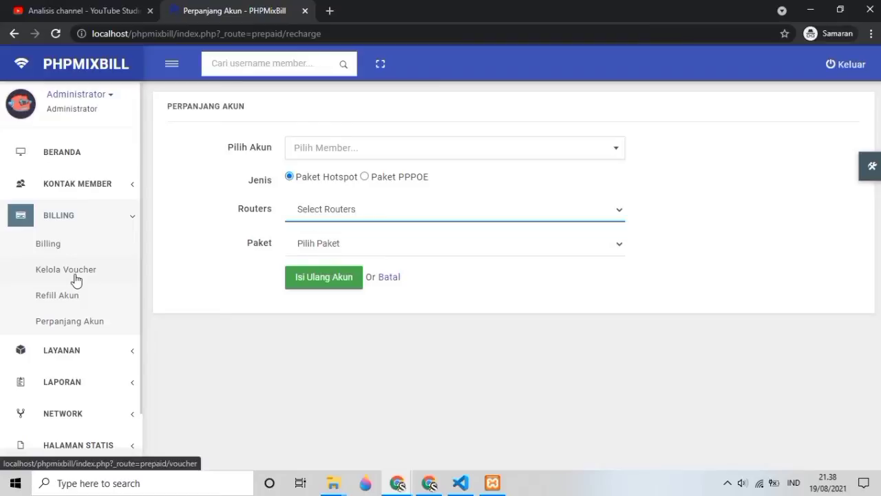
{"action": "left_click", "coordinate": [77, 279]}
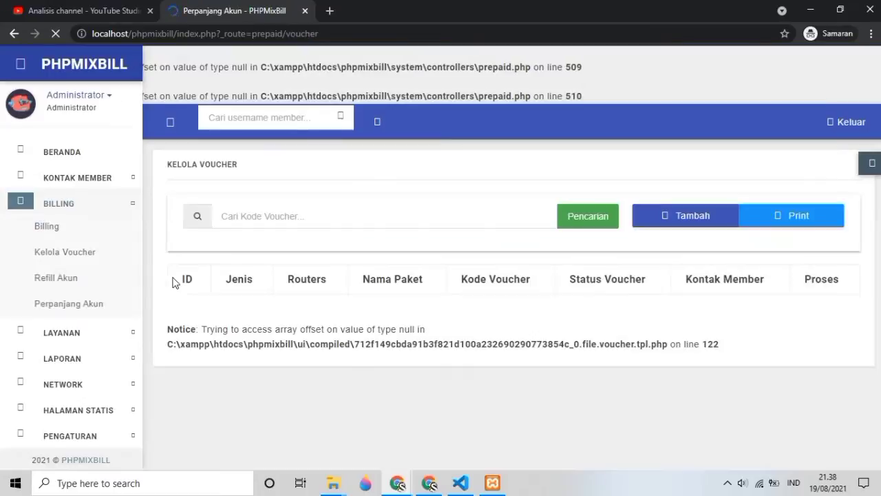
Step: Open the add-voucher form and check its Routers and Paket lists
{"action": "left_click", "coordinate": [227, 215]}
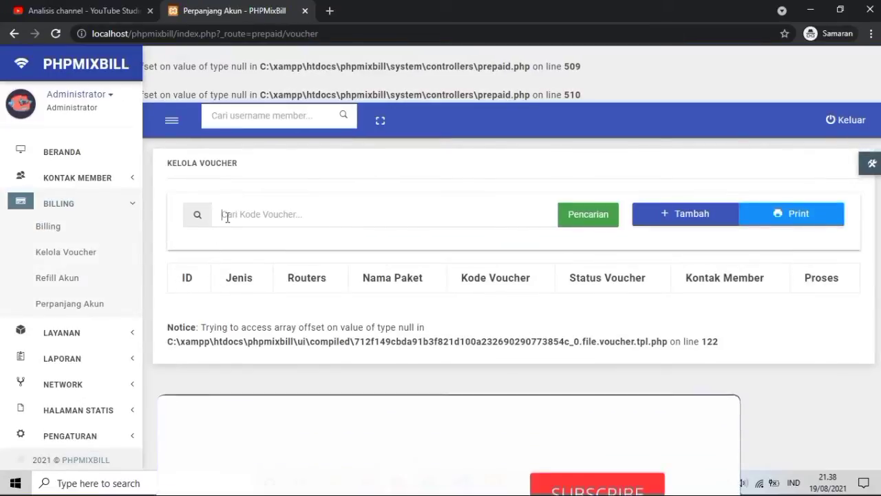
{"action": "left_click", "coordinate": [652, 220]}
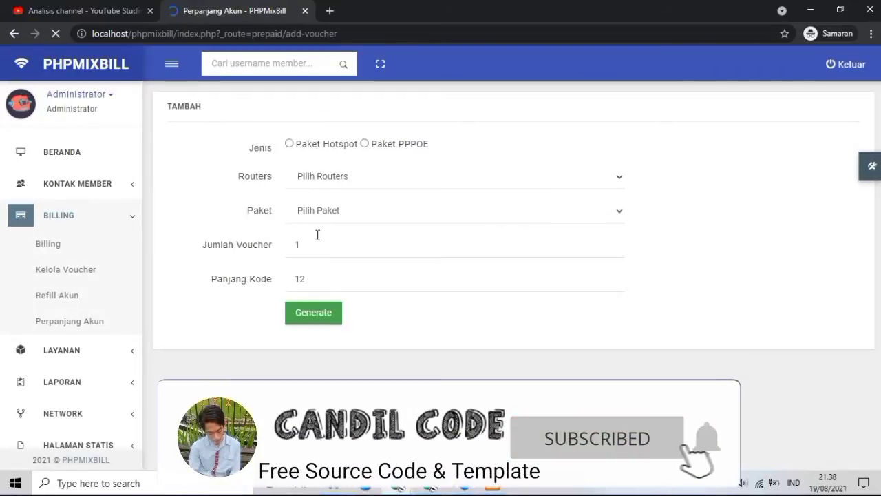
{"action": "left_click", "coordinate": [330, 185]}
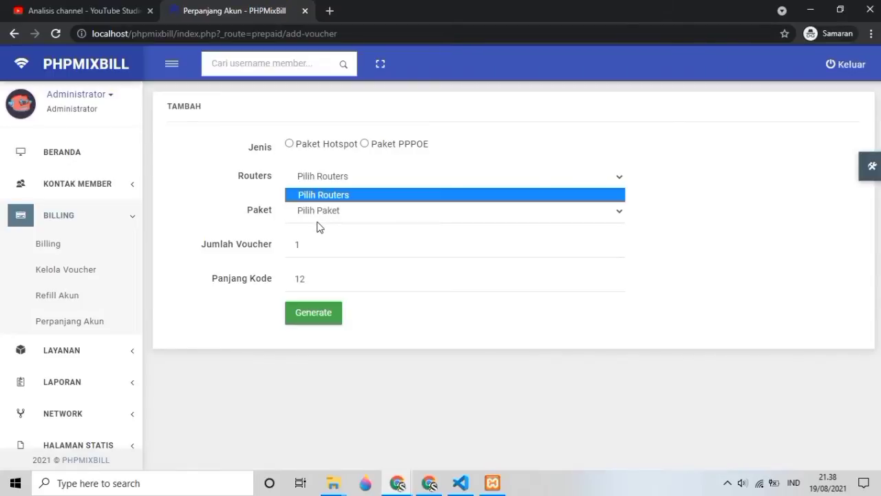
{"action": "left_click", "coordinate": [318, 214]}
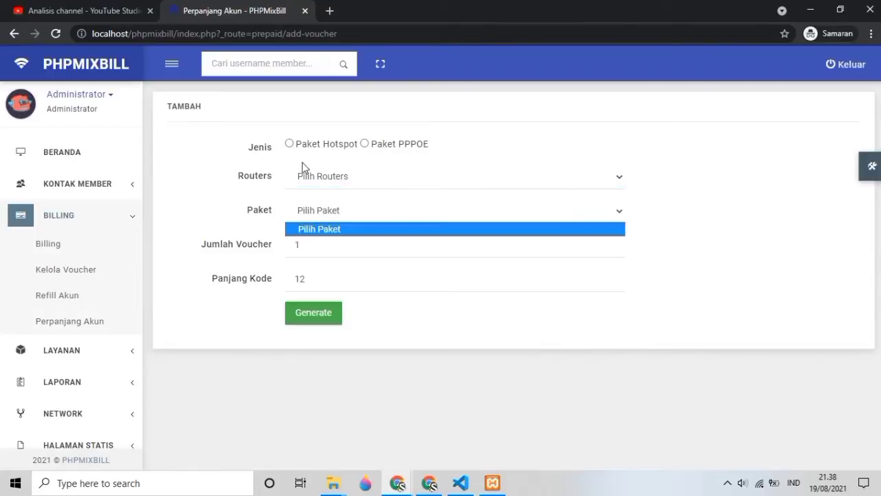
Step: Open Refill Akun and check its member list without choosing anyone
{"action": "left_click", "coordinate": [80, 305]}
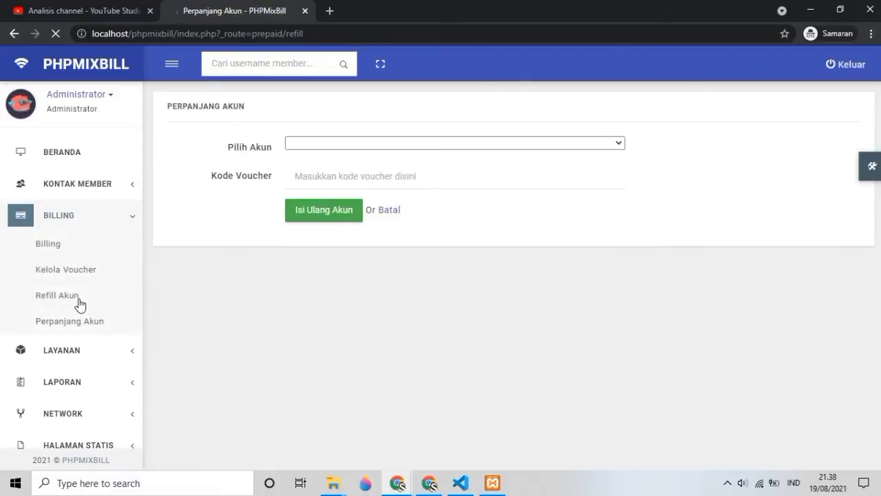
{"action": "left_click", "coordinate": [305, 154]}
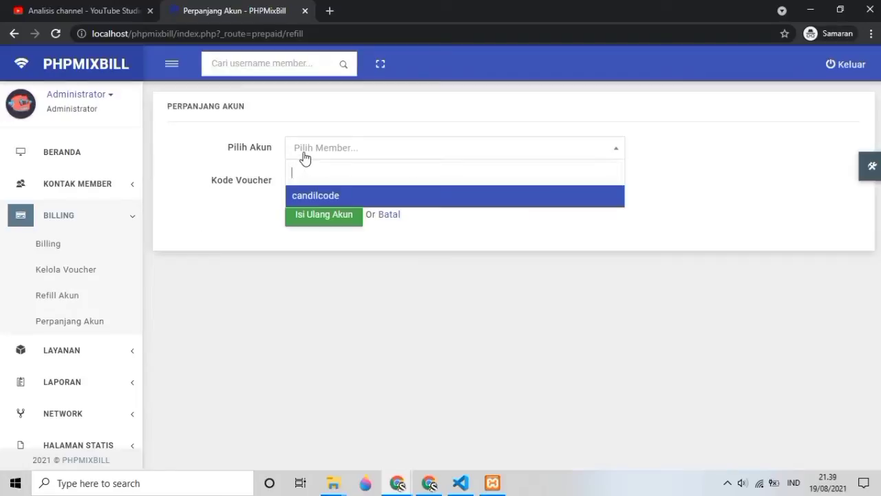
{"action": "left_click", "coordinate": [248, 173]}
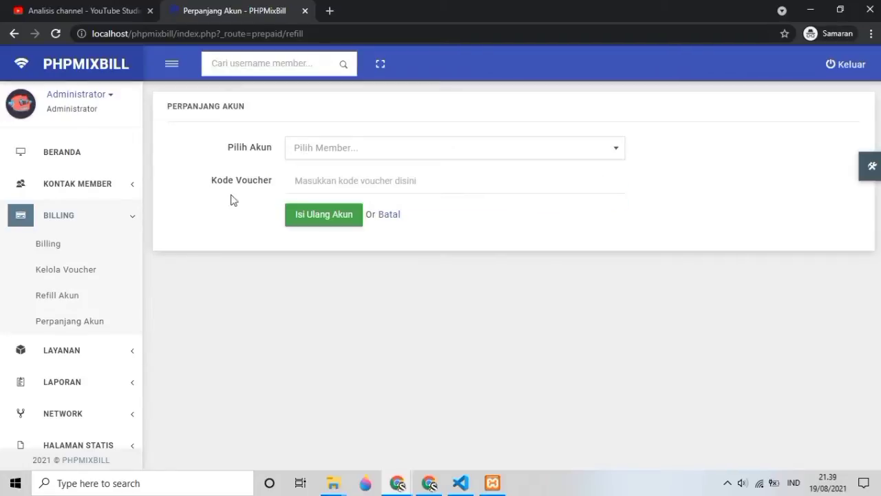
Step: Open Perpanjang Akun, check its Routers and Paket lists, and expand the Layanan menu
{"action": "left_click", "coordinate": [80, 321]}
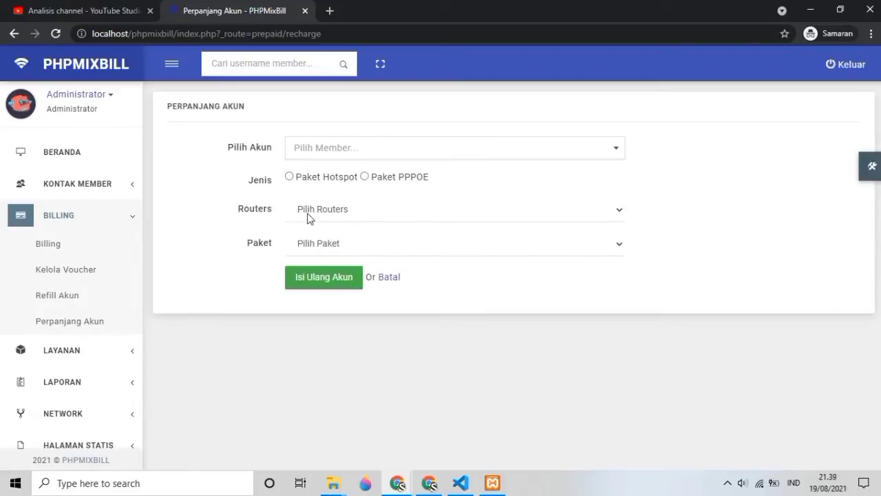
{"action": "left_click", "coordinate": [308, 221]}
{"action": "left_click", "coordinate": [266, 227]}
{"action": "left_click", "coordinate": [320, 243]}
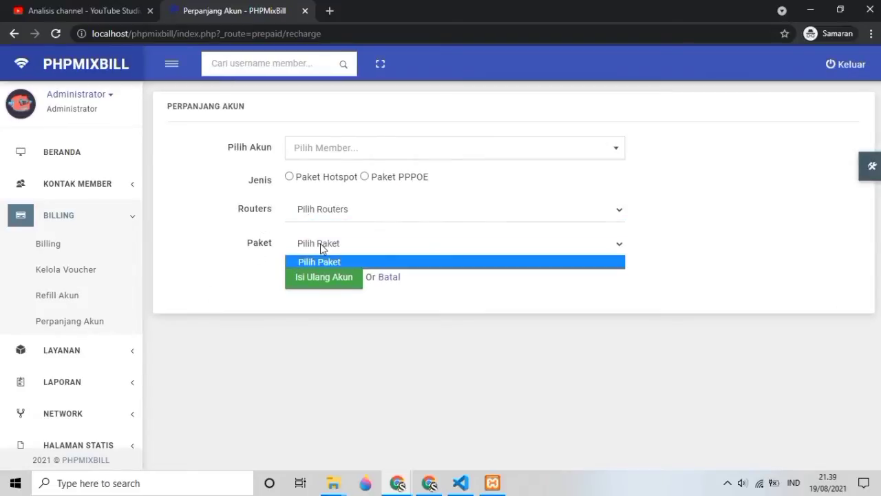
{"action": "left_click", "coordinate": [320, 243]}
{"action": "left_click", "coordinate": [92, 350]}
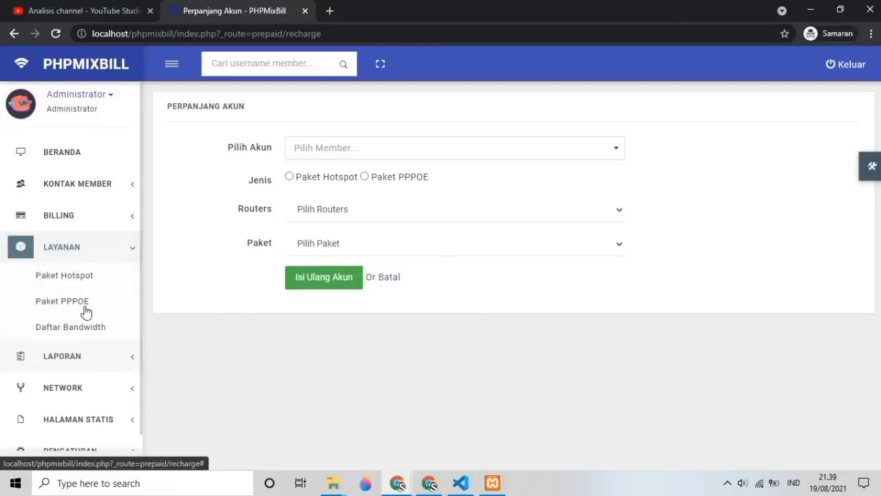
Step: Start a new hotspot package, toggle Jenis Paket Limited then Unlimited, and check bandwidth options
{"action": "left_click", "coordinate": [81, 279]}
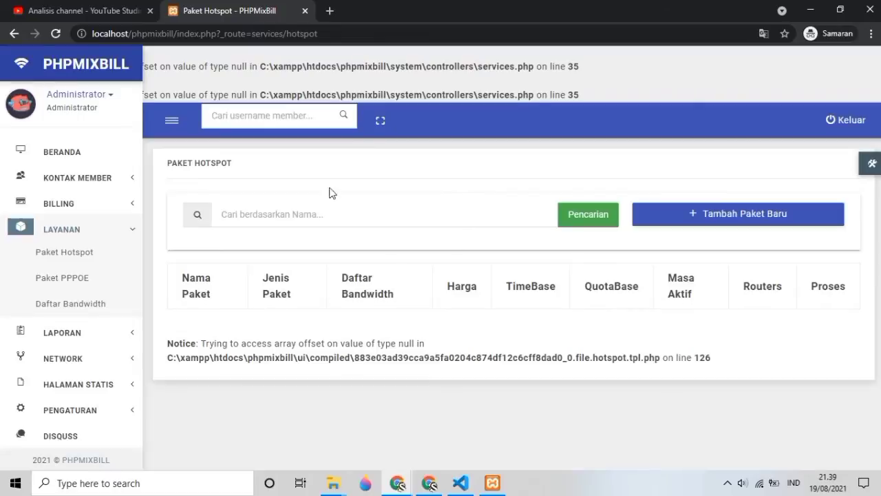
{"action": "left_click", "coordinate": [704, 232]}
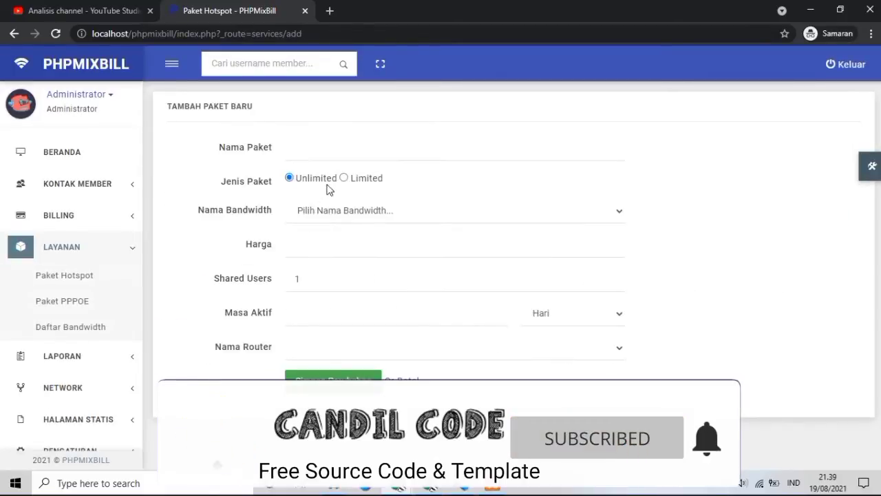
{"action": "left_click", "coordinate": [345, 180]}
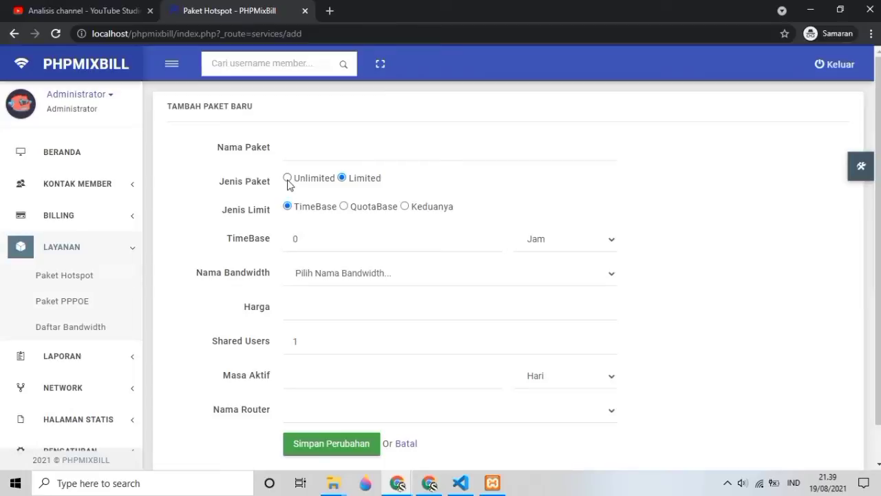
{"action": "left_click", "coordinate": [291, 180]}
{"action": "left_click", "coordinate": [309, 218]}
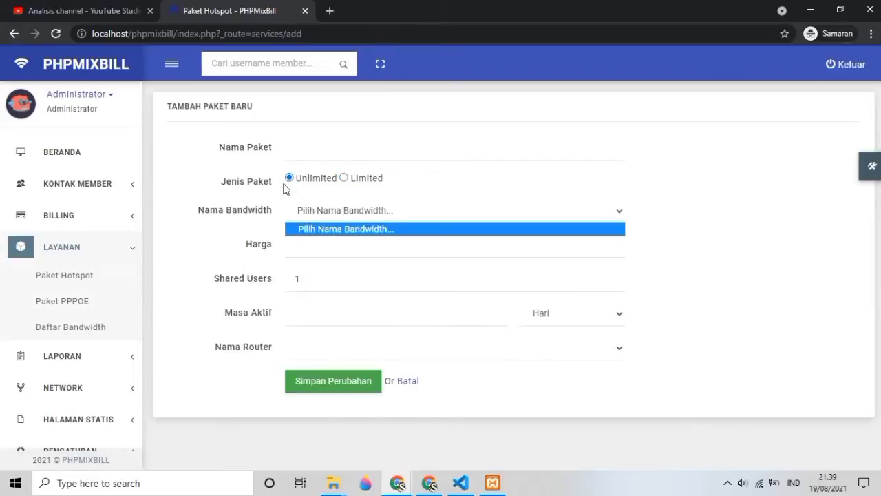
{"action": "left_click", "coordinate": [303, 156]}
Step: Step through the package name, price, Shared Users, period and router fields, then open Paket PPPOE
{"action": "left_click", "coordinate": [301, 154]}
{"action": "left_click", "coordinate": [305, 246]}
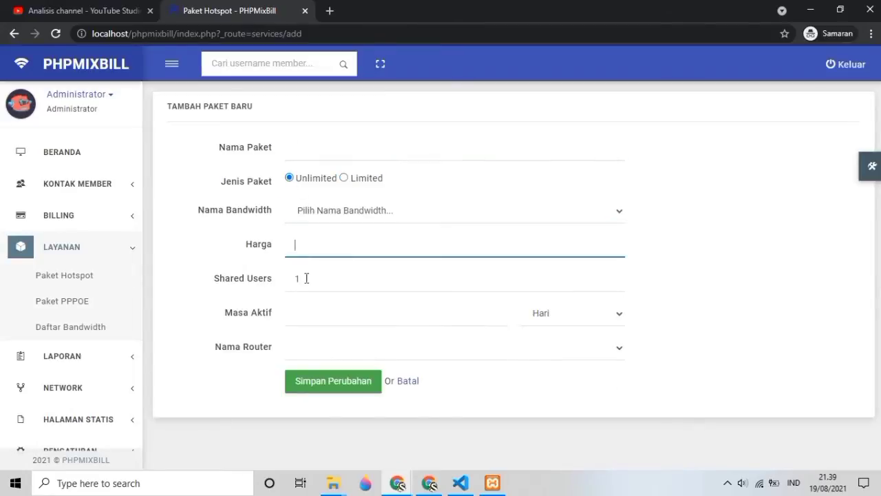
{"action": "left_click", "coordinate": [306, 279]}
{"action": "left_click", "coordinate": [310, 312]}
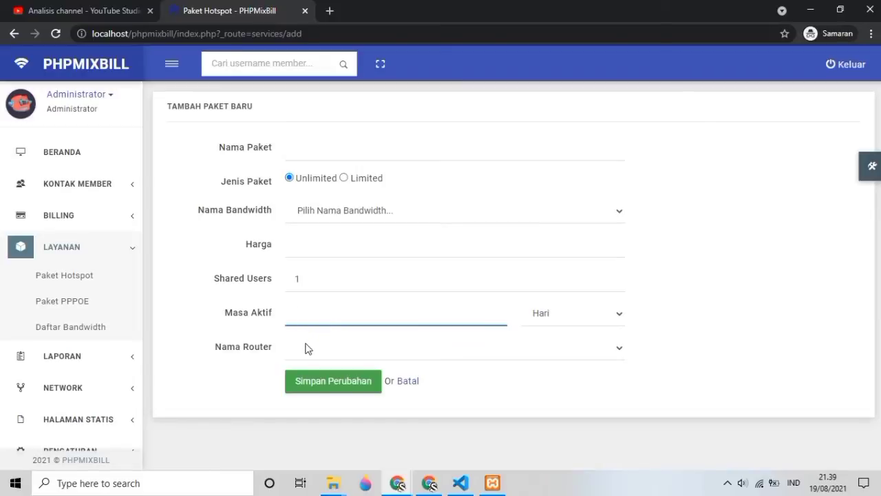
{"action": "left_click", "coordinate": [309, 347]}
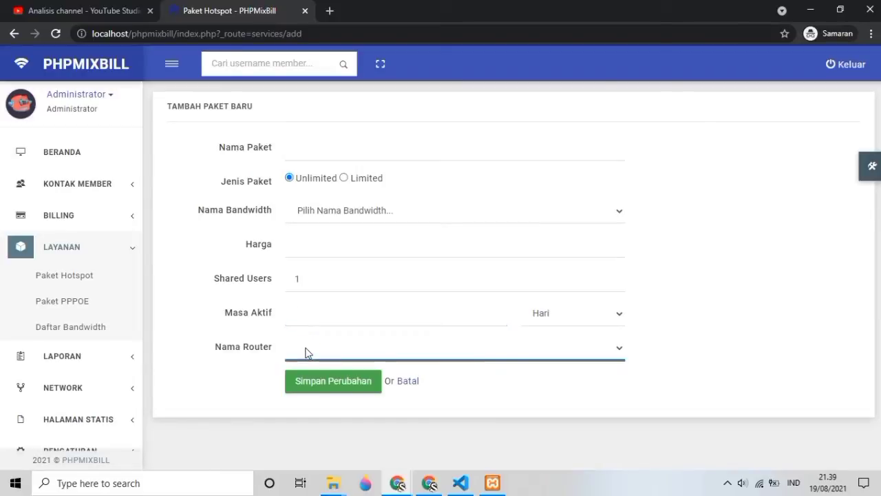
{"action": "left_click", "coordinate": [81, 307]}
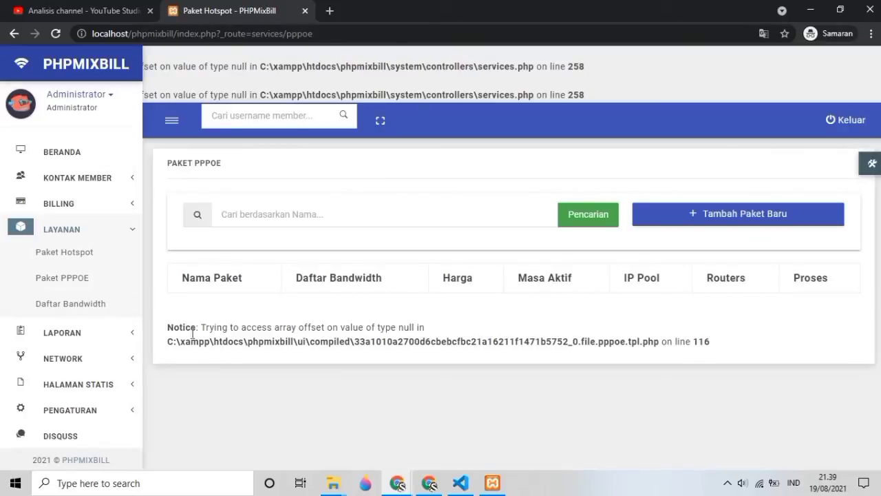
Step: View Layanan > Daftar Bandwidth, then the Laporan Harian daily report
{"action": "left_click", "coordinate": [72, 307]}
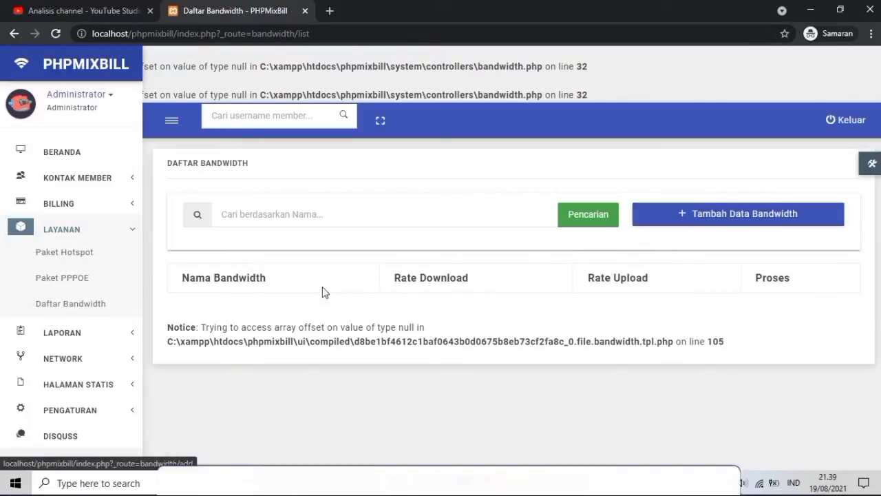
{"action": "left_click", "coordinate": [78, 337]}
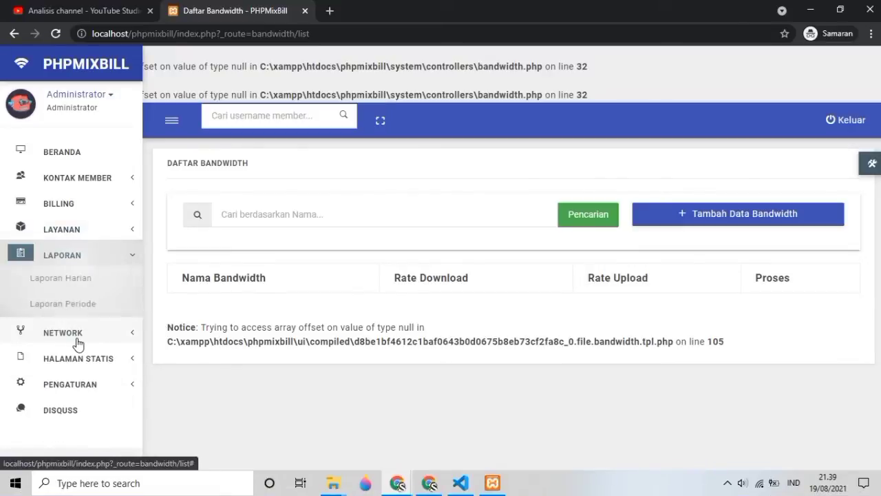
{"action": "left_click", "coordinate": [72, 281]}
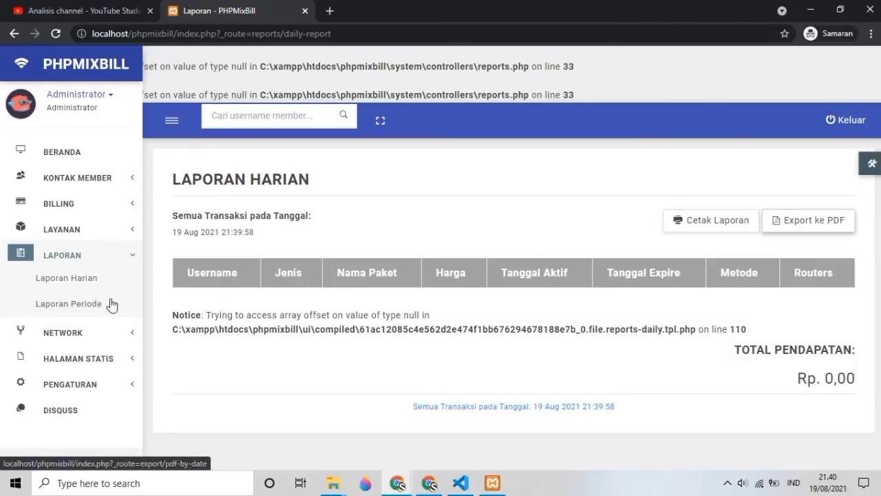
Step: Go to Network > Routers and start a new router via Router Baru, focusing Nama Router
{"action": "left_click", "coordinate": [69, 336]}
{"action": "left_click", "coordinate": [69, 308]}
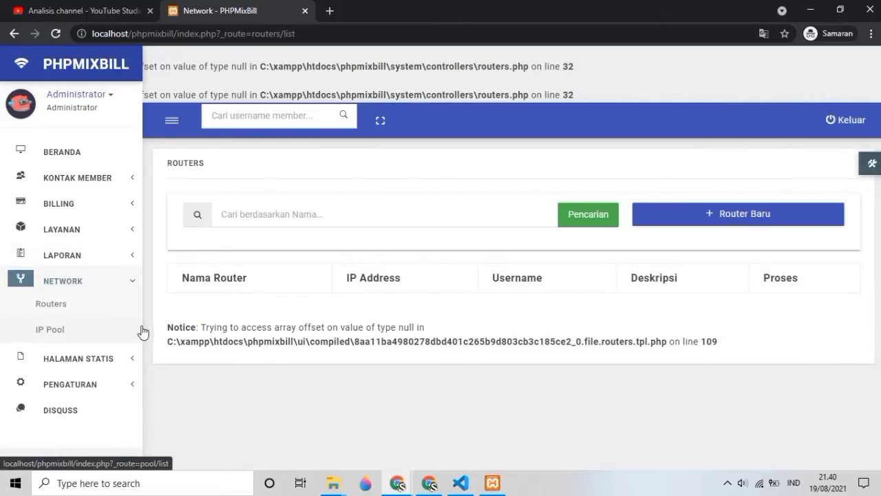
{"action": "left_click", "coordinate": [734, 217]}
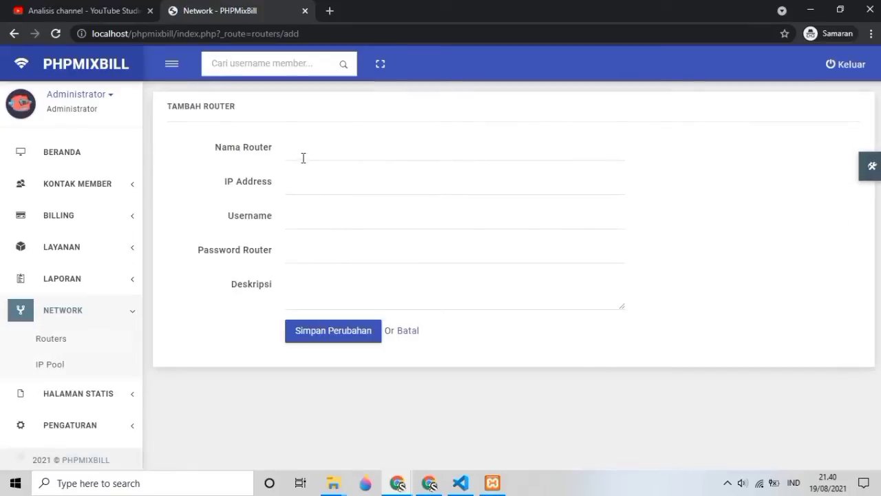
{"action": "left_click", "coordinate": [303, 152]}
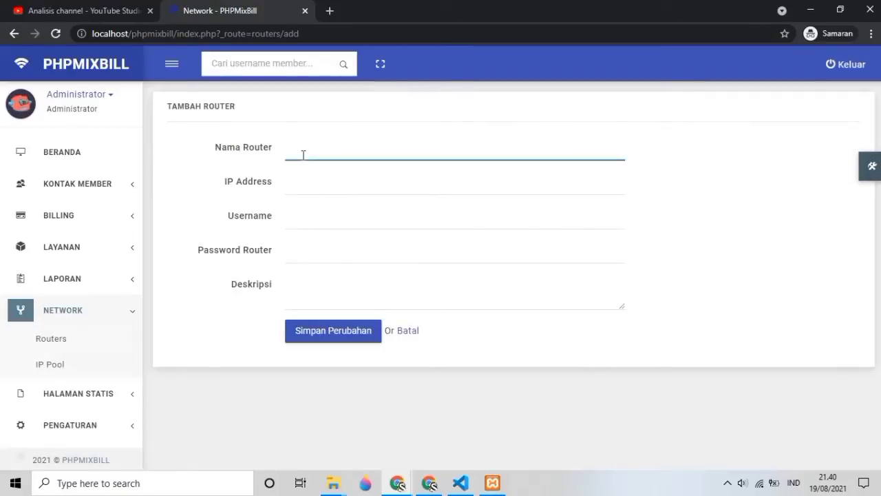
Step: Try saving a router named 'Test' at 127.0… with a username; it is rejected as too short
{"action": "type", "text": "Test"}
{"action": "left_click", "coordinate": [303, 190]}
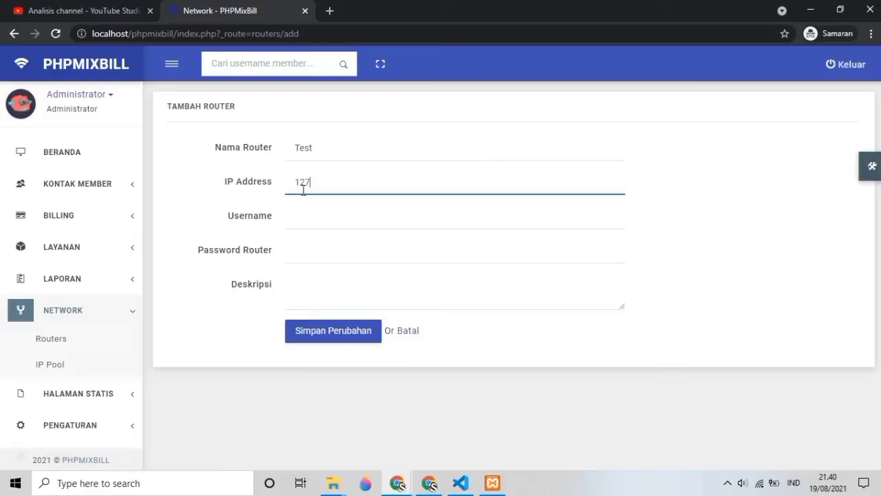
{"action": "type", "text": "127.0.0.1"}
{"action": "left_click", "coordinate": [306, 226]}
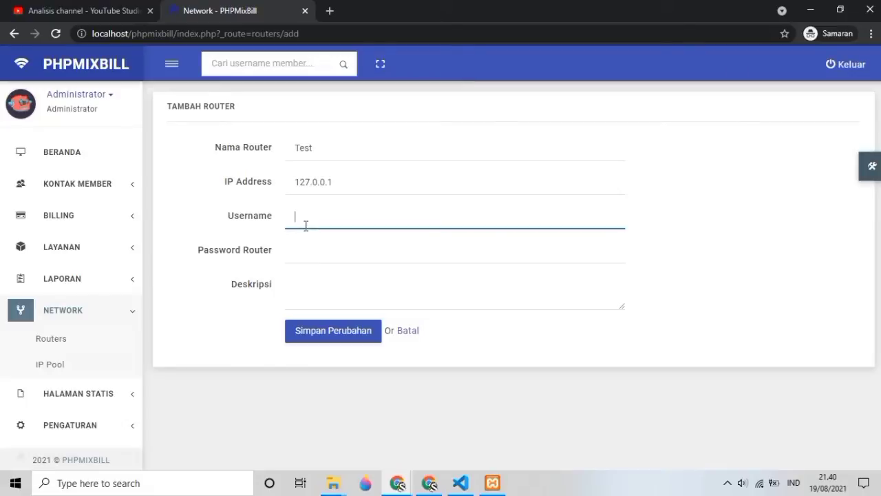
{"action": "type", "text": "ndil"}
{"action": "key", "text": "Tab"}
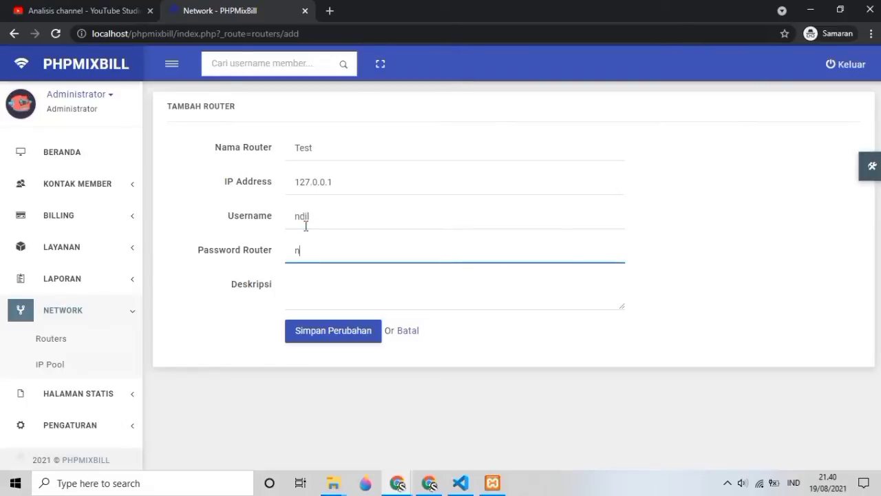
{"action": "key", "text": "Tab"}
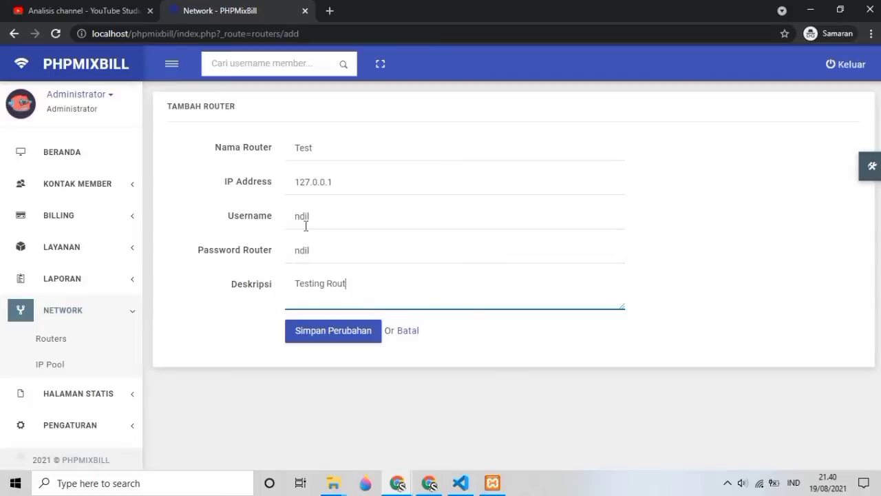
{"action": "left_click", "coordinate": [335, 345]}
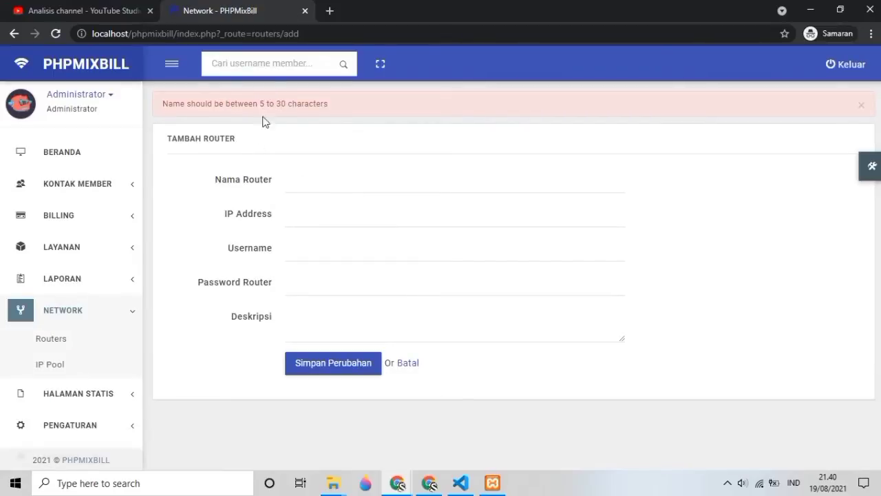
Step: Save router 'Test Router' at 127.0.0.1 with login credentials and description 'Ujicoba APlikasi'
{"action": "left_click", "coordinate": [293, 181]}
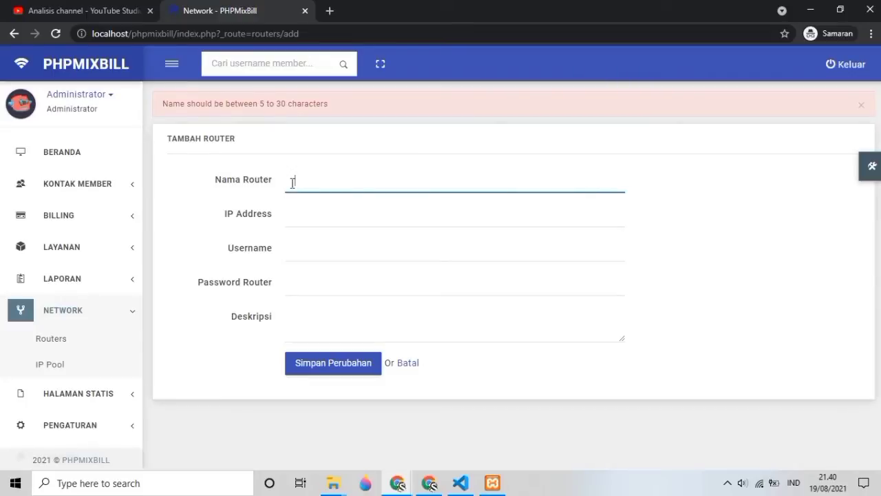
{"action": "type", "text": "Test Router"}
{"action": "left_click", "coordinate": [311, 214]}
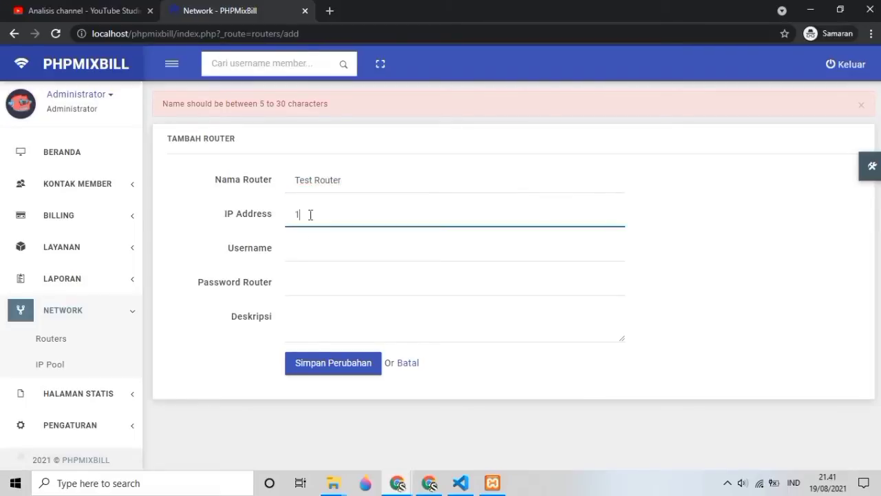
{"action": "left_click", "coordinate": [331, 251]}
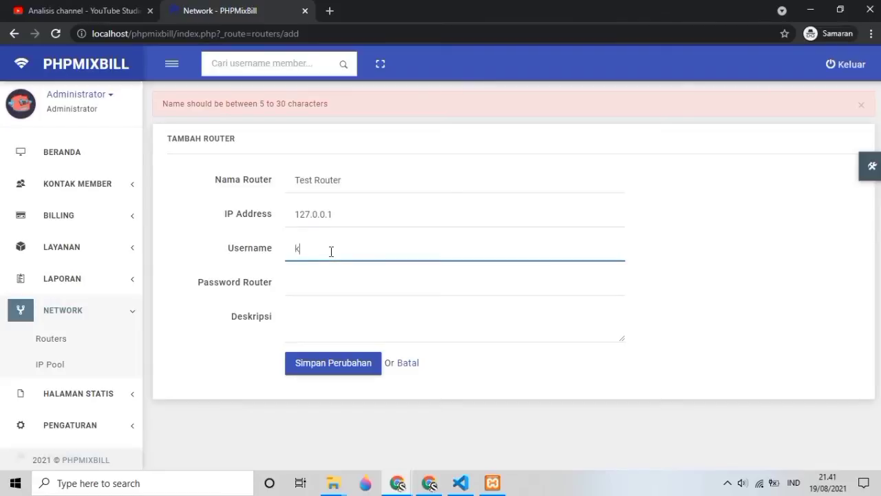
{"action": "key", "text": "Tab"}
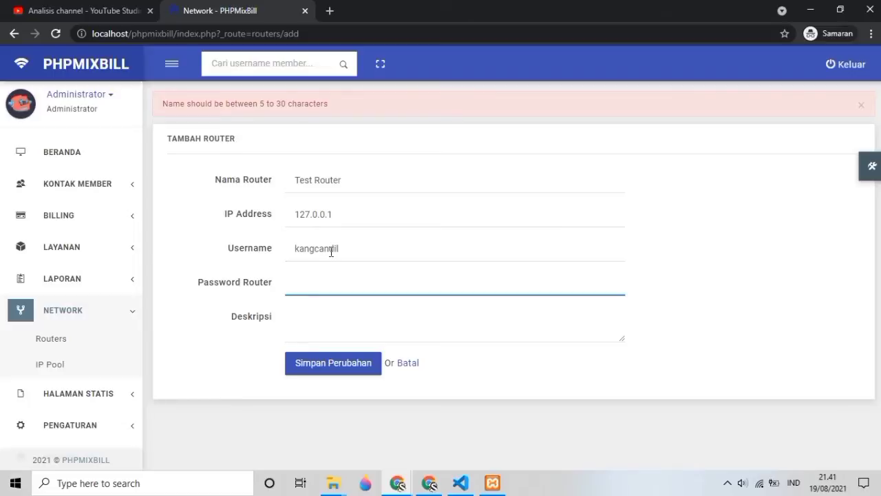
{"action": "key", "text": "Tab"}
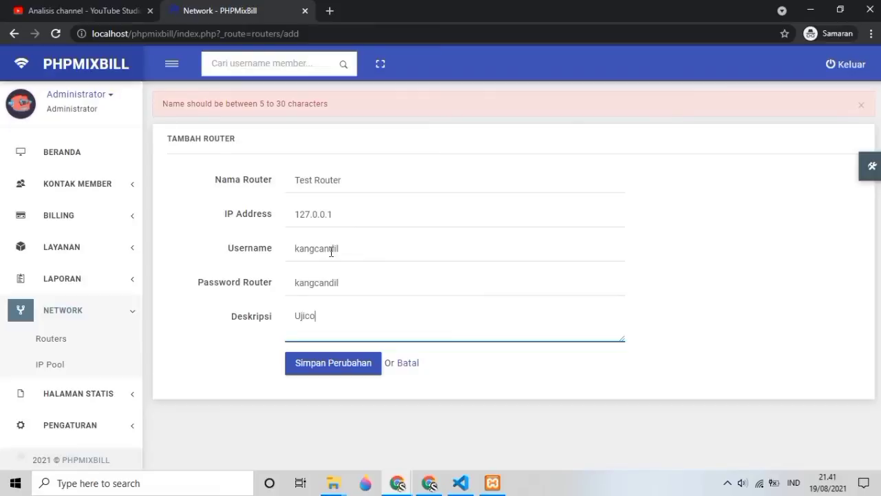
{"action": "left_click", "coordinate": [326, 364]}
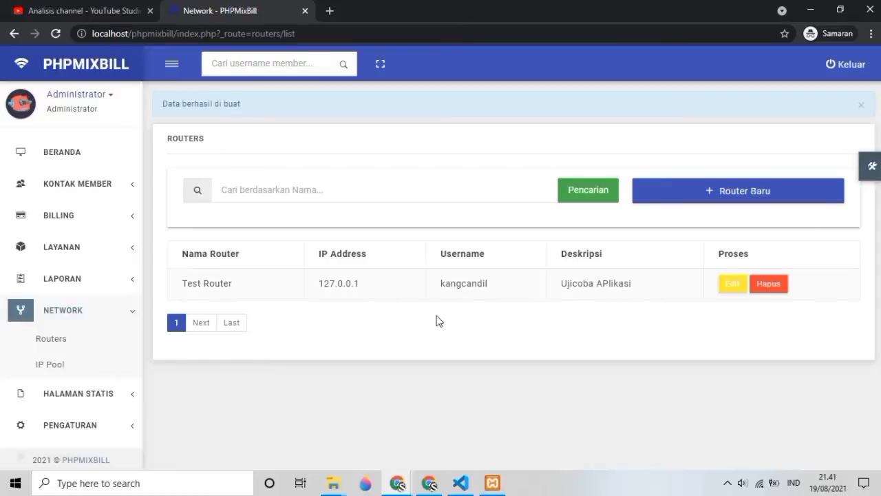
Step: Start a new IP pool named 'Testing' with IP range 123.4325.748.838 on Test Router
{"action": "left_click", "coordinate": [59, 365]}
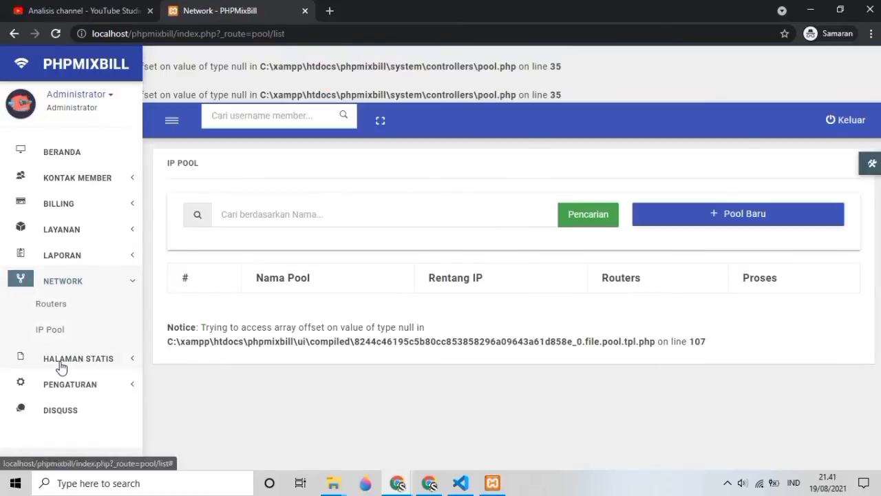
{"action": "left_click", "coordinate": [692, 221]}
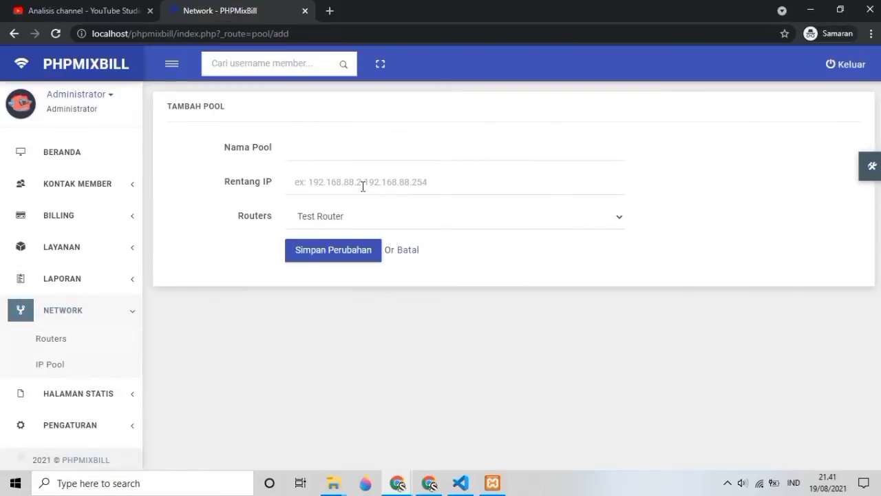
{"action": "left_click", "coordinate": [361, 185]}
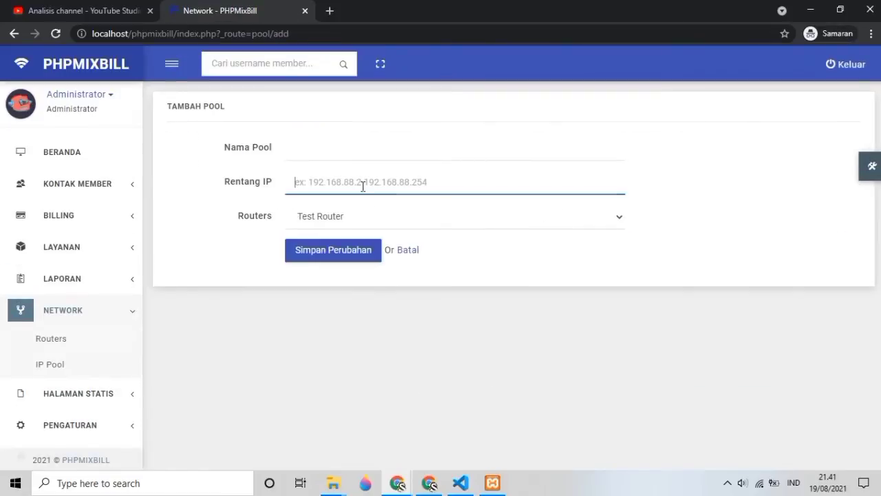
{"action": "left_click", "coordinate": [329, 154]}
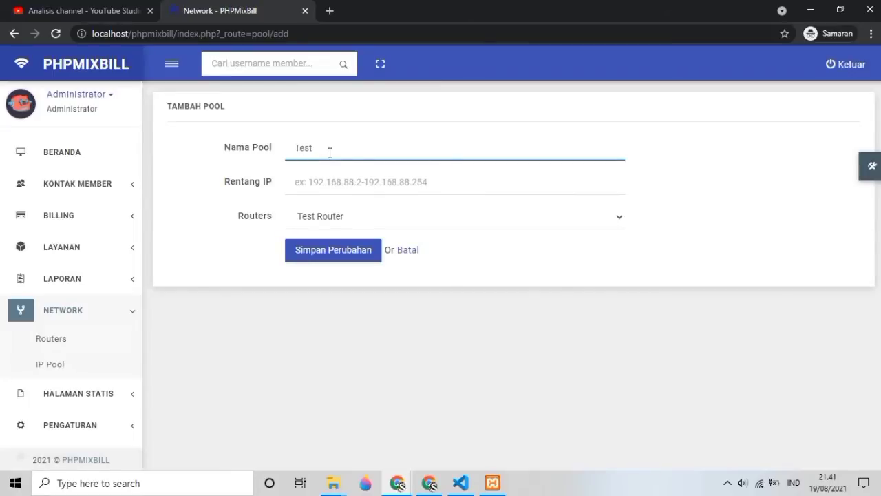
{"action": "type", "text": "Testing"}
{"action": "left_click", "coordinate": [333, 186]}
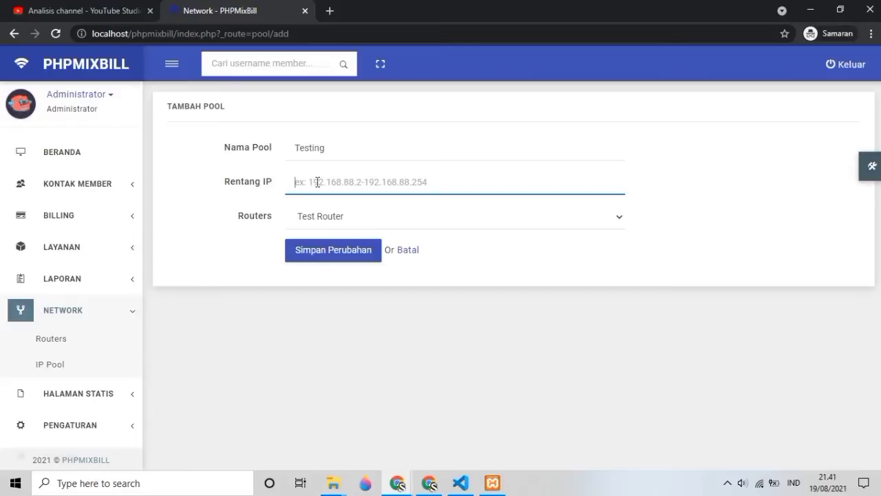
{"action": "type", "text": "123"}
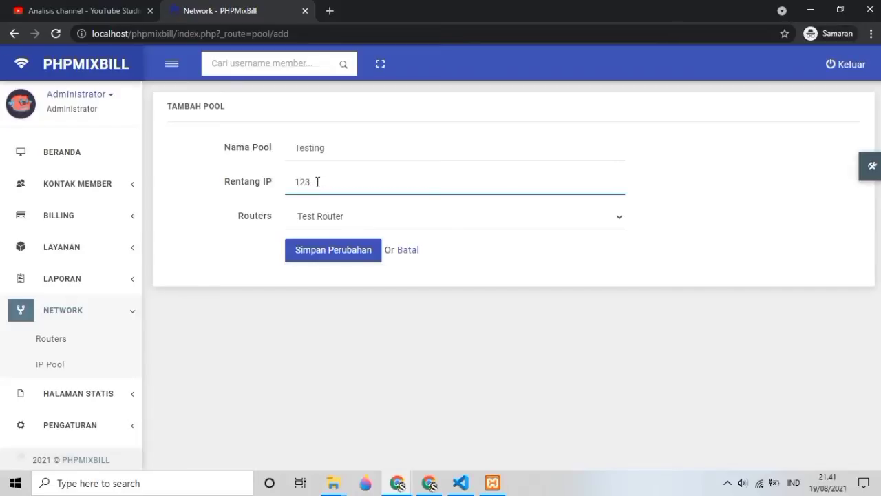
{"action": "type", "text": ".4325.748.838"}
Step: Try saving the pool, get 'Unable to connect to the router.', and return to the form
{"action": "left_click", "coordinate": [315, 261]}
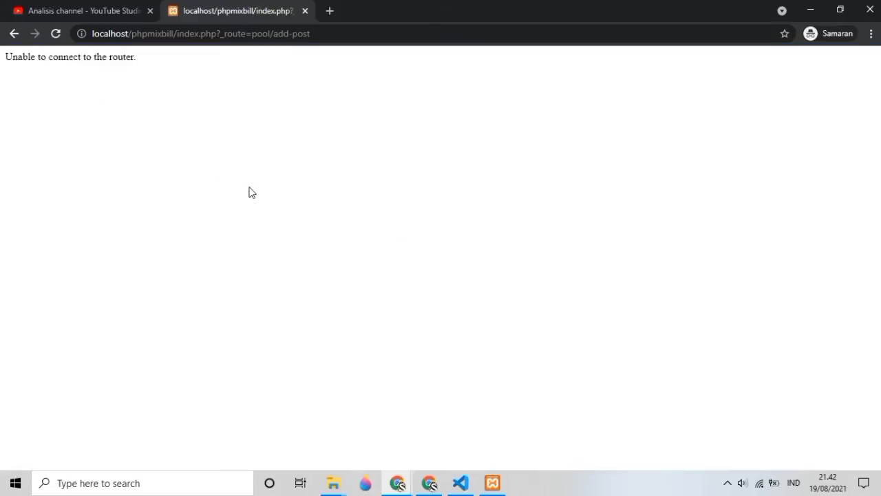
{"action": "triple_click", "coordinate": [56, 56]}
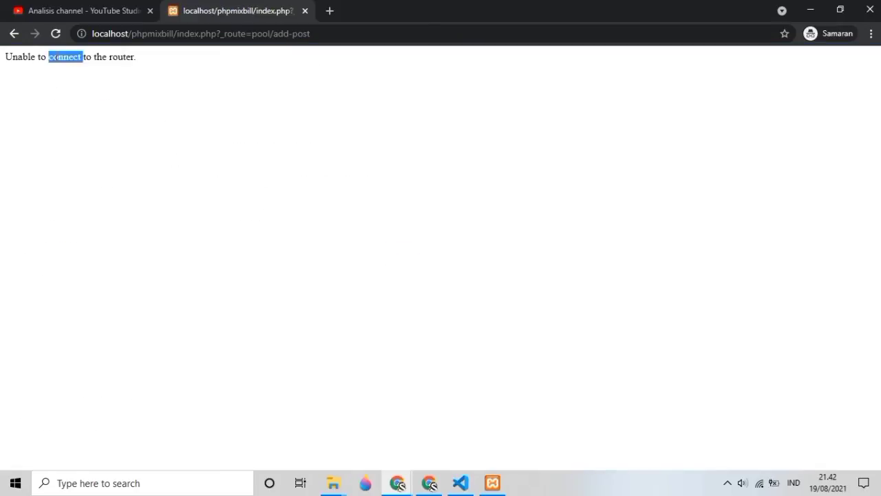
{"action": "left_click", "coordinate": [14, 33]}
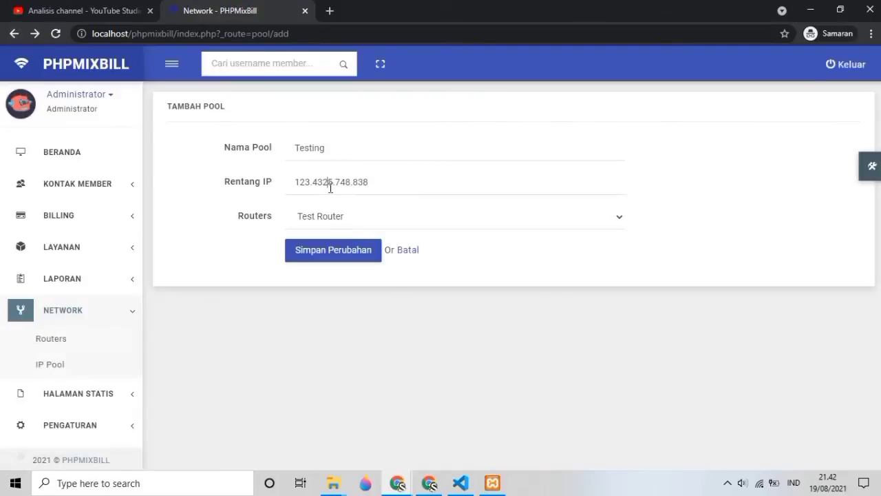
{"action": "left_click", "coordinate": [329, 182]}
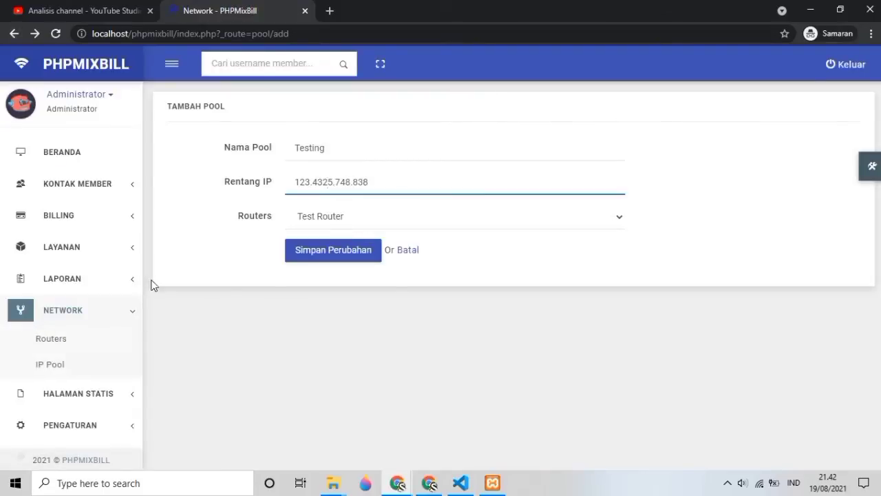
{"action": "scroll", "coordinate": [100, 375], "scroll_direction": "down", "scroll_amount": 1}
{"action": "left_click", "coordinate": [101, 383]}
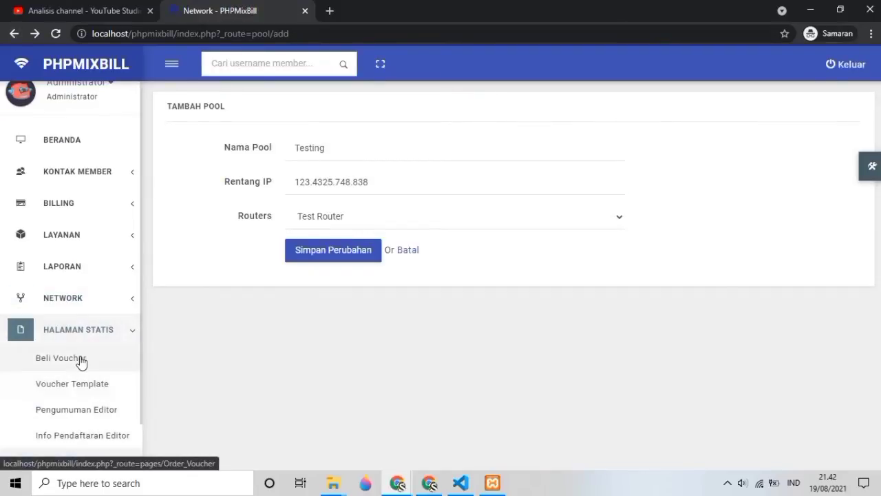
Step: Review the Beli Voucher and Voucher Template static page texts
{"action": "left_click", "coordinate": [80, 359]}
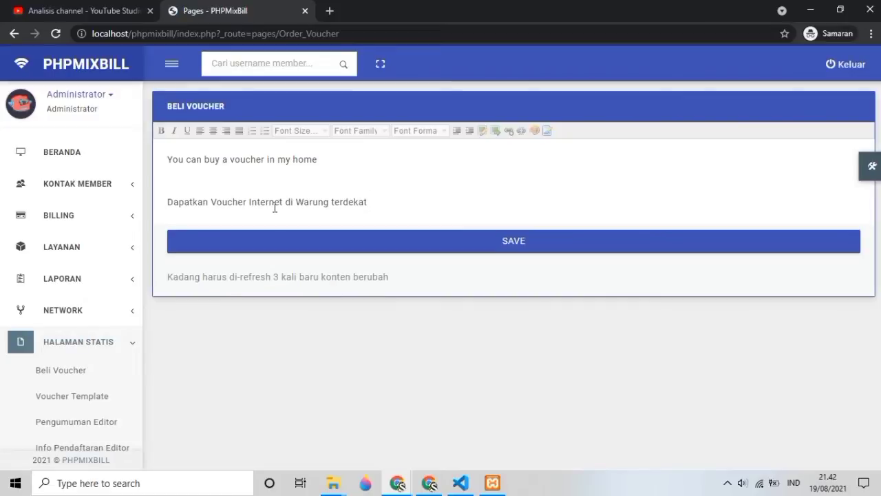
{"action": "left_click", "coordinate": [275, 203]}
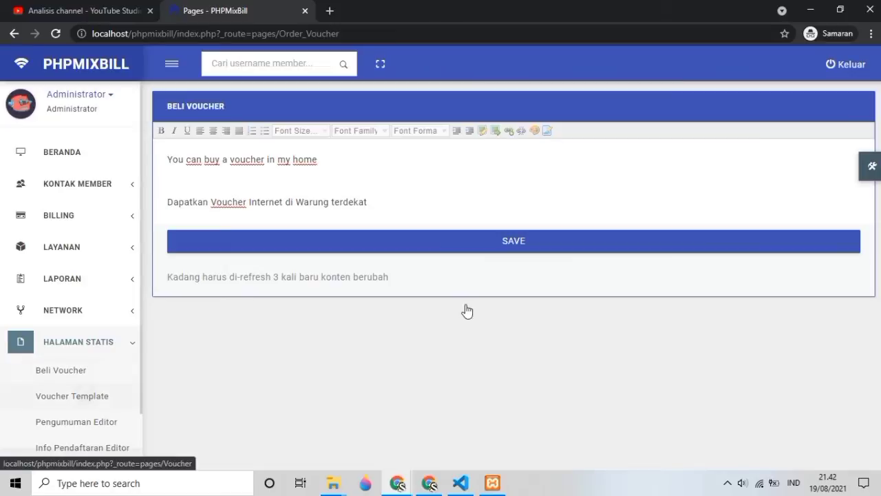
{"action": "key", "text": "Return"}
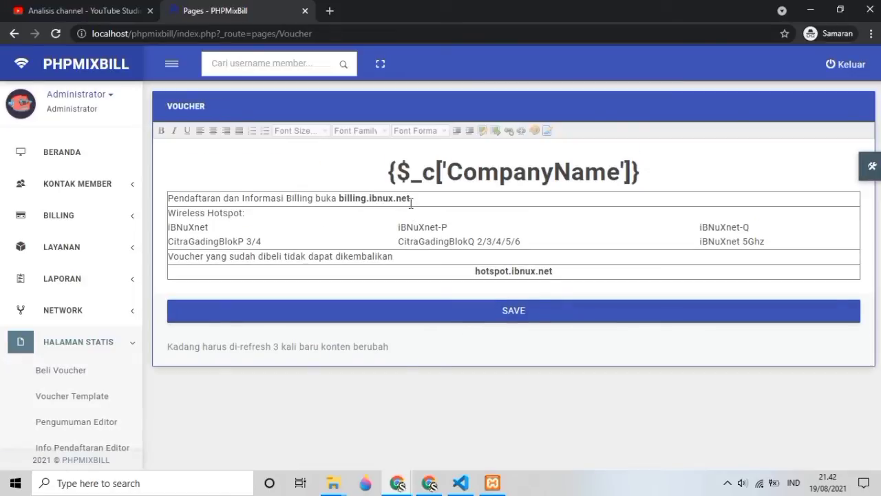
{"action": "left_click", "coordinate": [411, 199]}
{"action": "left_click", "coordinate": [423, 177]}
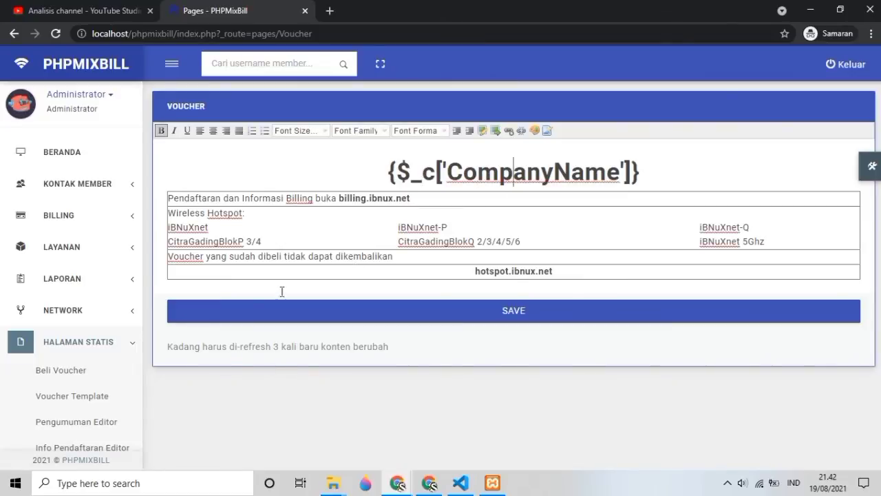
{"action": "scroll", "coordinate": [104, 375], "scroll_direction": "down", "scroll_amount": 1}
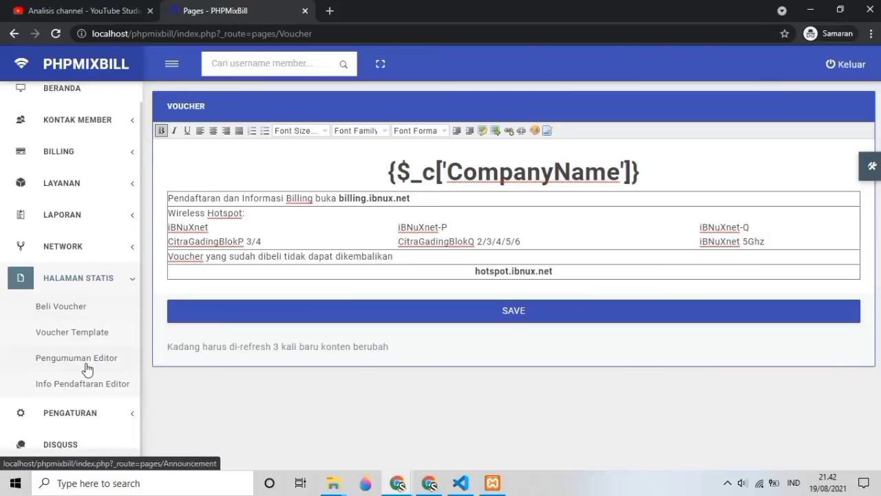
Step: View the Pengumuman and Info Pendaftaran editors, then go to Pengaturan Umum
{"action": "left_click", "coordinate": [84, 360]}
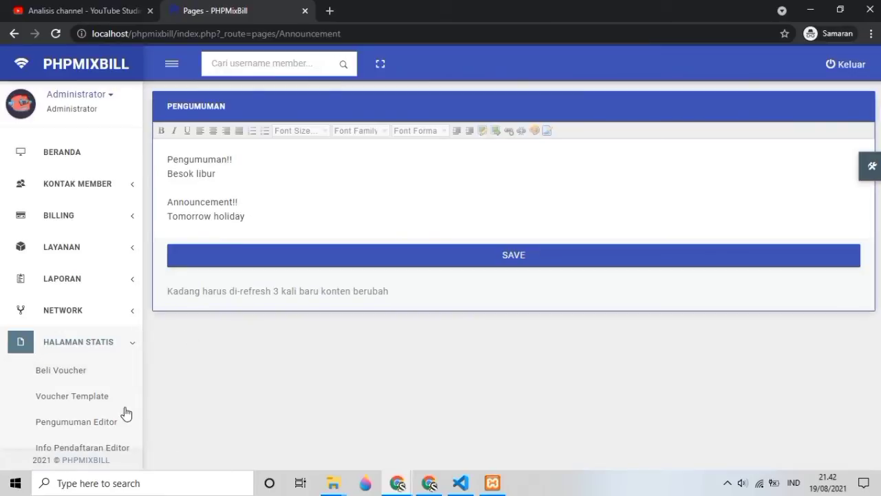
{"action": "scroll", "coordinate": [117, 410], "scroll_direction": "down", "scroll_amount": 1}
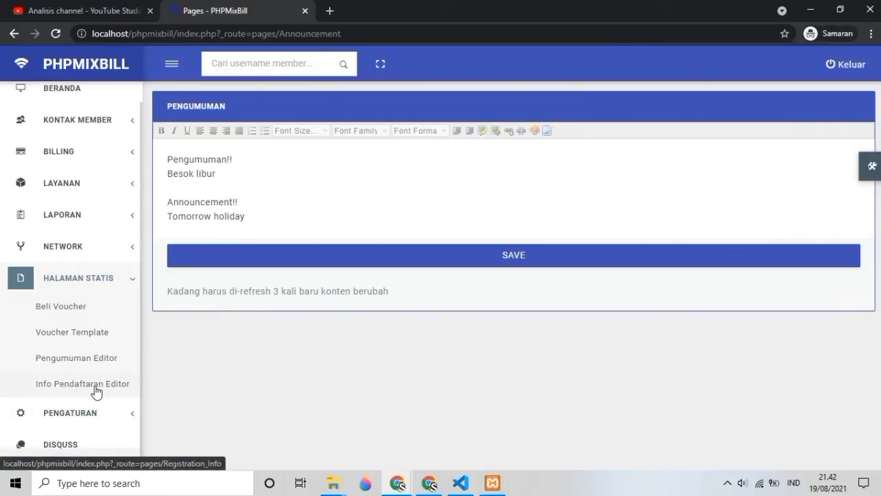
{"action": "left_click", "coordinate": [95, 390]}
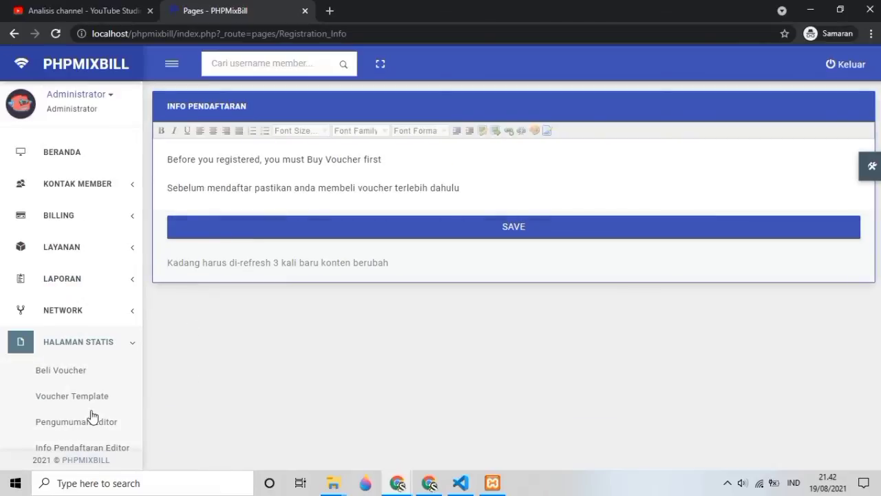
{"action": "scroll", "coordinate": [86, 418], "scroll_direction": "down", "scroll_amount": 1}
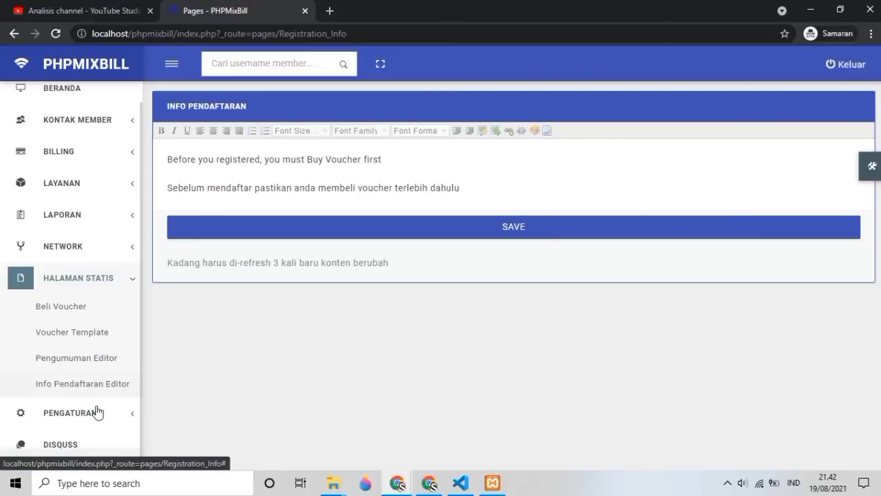
{"action": "left_click", "coordinate": [94, 412]}
{"action": "left_click", "coordinate": [73, 342]}
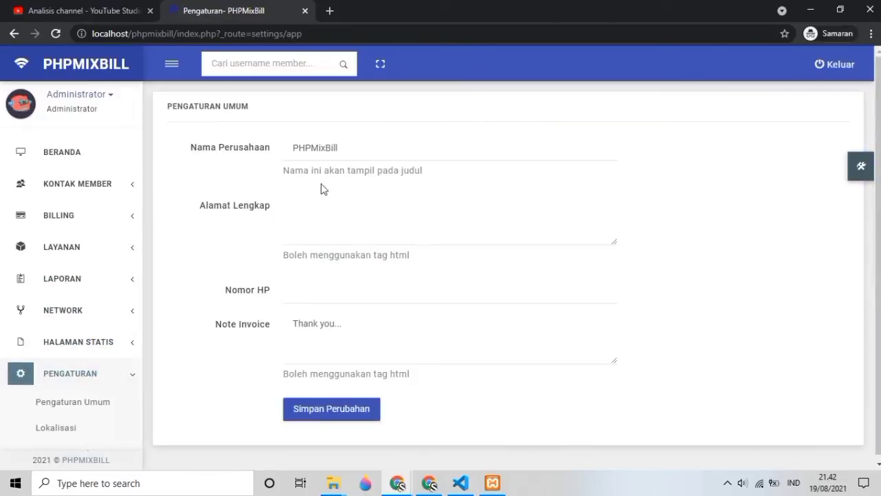
Step: Check the company name, address, phone and invoice note fields in Pengaturan Umum
{"action": "left_click", "coordinate": [325, 144]}
{"action": "left_click", "coordinate": [314, 217]}
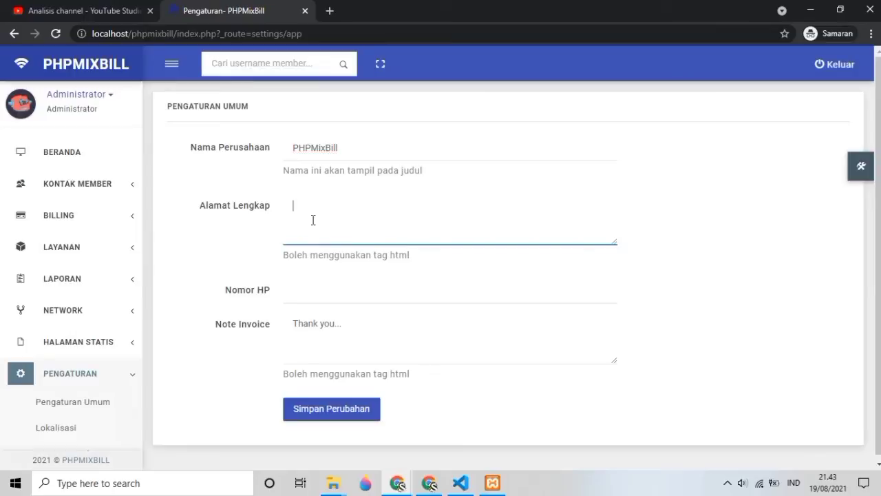
{"action": "left_click", "coordinate": [305, 294]}
{"action": "left_click", "coordinate": [303, 325]}
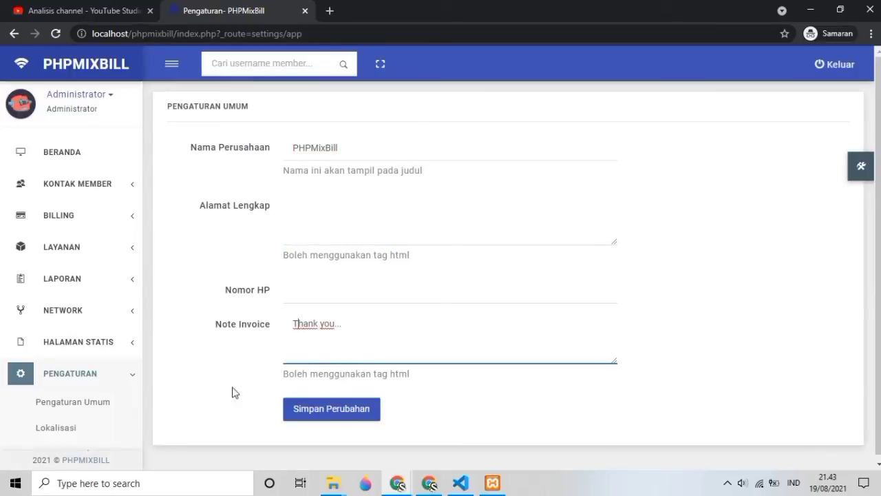
{"action": "scroll", "coordinate": [69, 407], "scroll_direction": "down", "scroll_amount": 2}
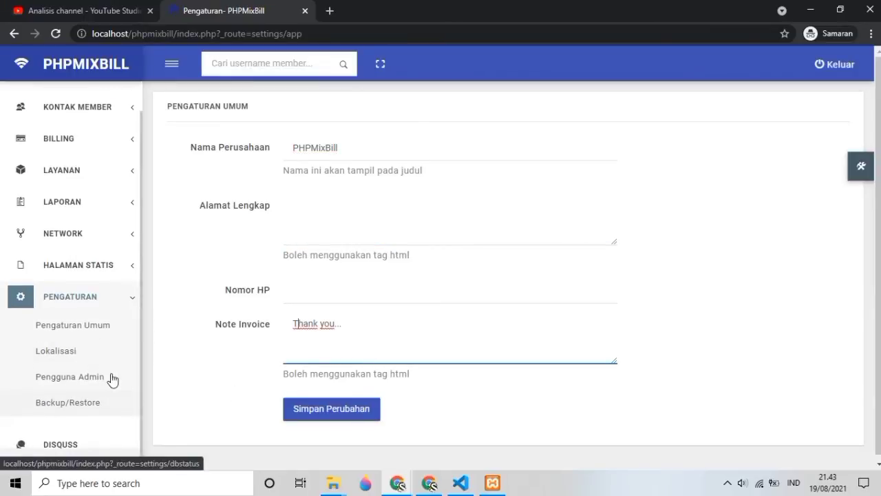
Step: In Lokalisasi, keep Indonesia as language and check the separators and Rp currency
{"action": "left_click", "coordinate": [74, 360]}
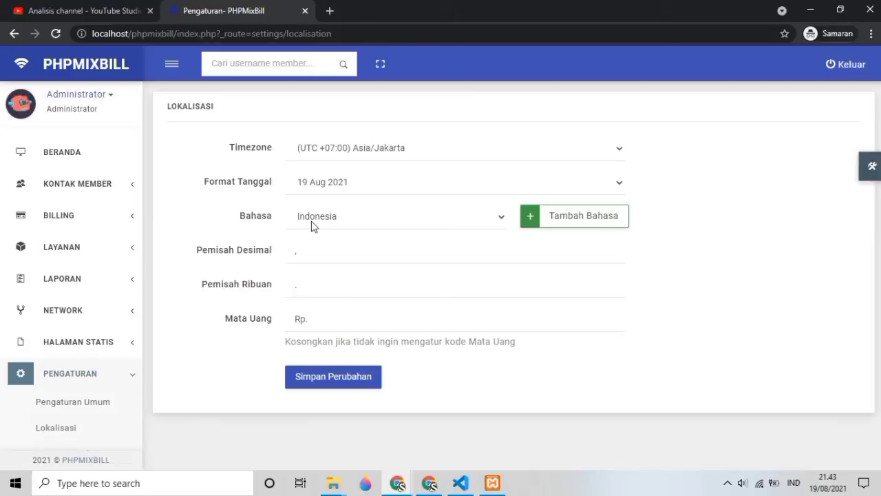
{"action": "left_click", "coordinate": [311, 224]}
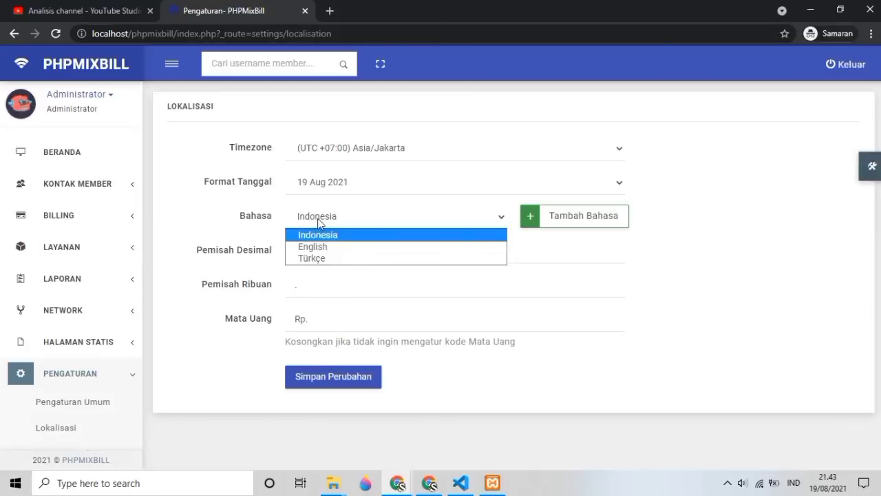
{"action": "left_click", "coordinate": [318, 223]}
{"action": "left_click", "coordinate": [310, 252]}
{"action": "left_click", "coordinate": [301, 285]}
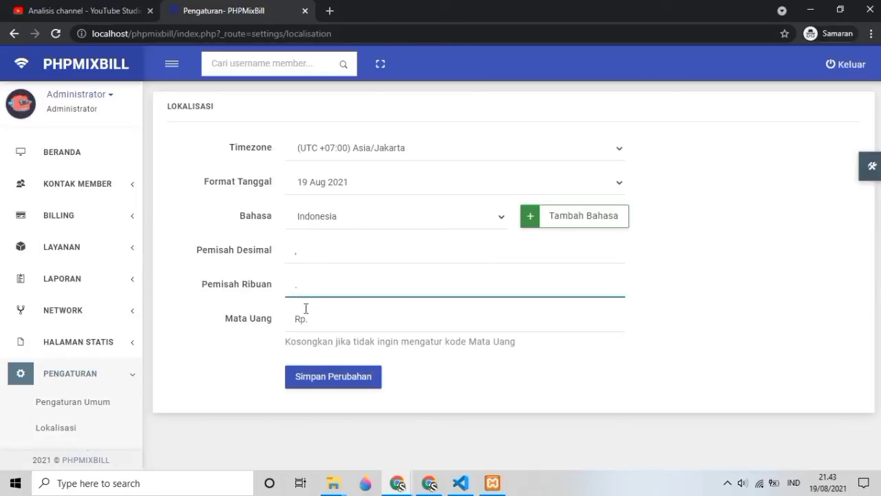
{"action": "left_click", "coordinate": [323, 320]}
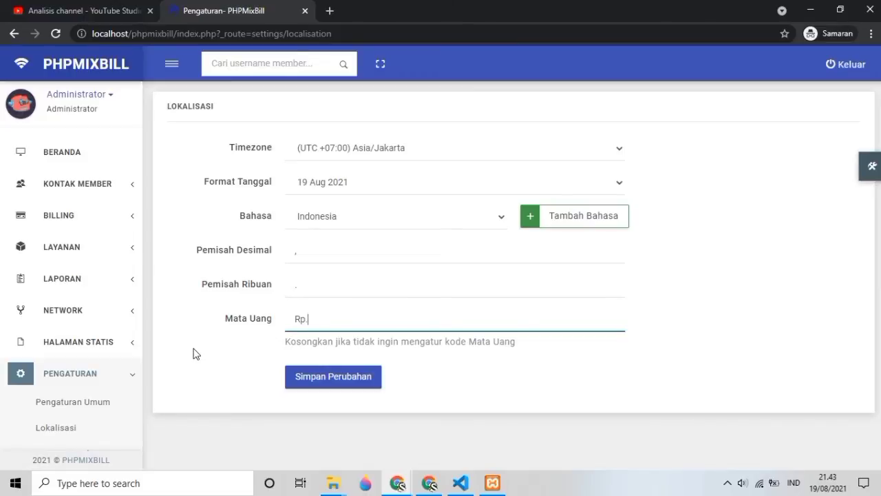
{"action": "scroll", "coordinate": [118, 384], "scroll_direction": "down", "scroll_amount": 2}
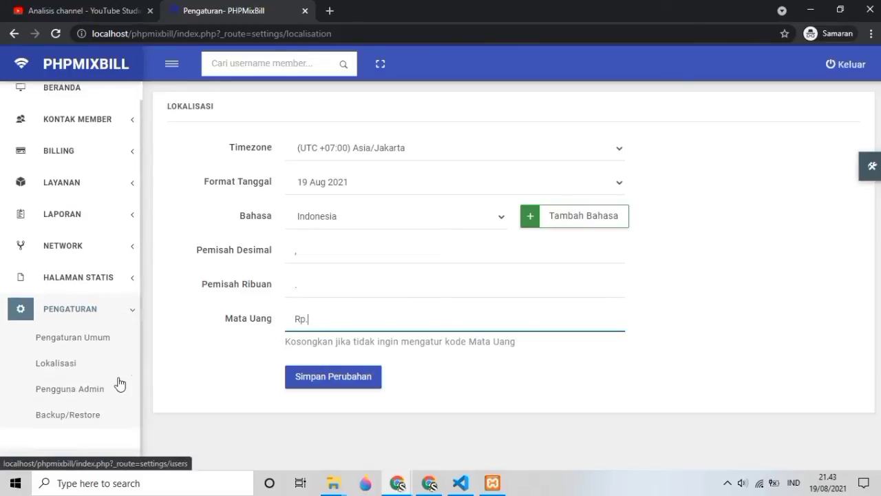
Step: Open the add-administrator form, leaving the user position as Full Administrator
{"action": "left_click", "coordinate": [82, 390]}
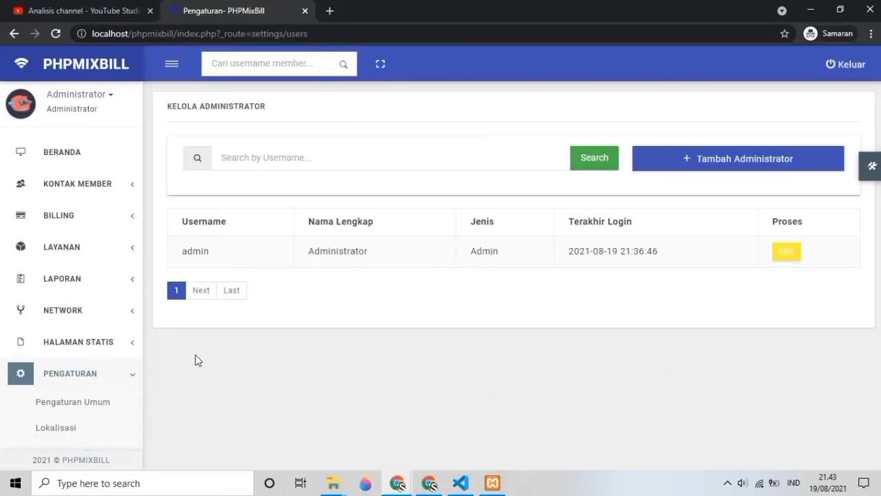
{"action": "left_click", "coordinate": [673, 159]}
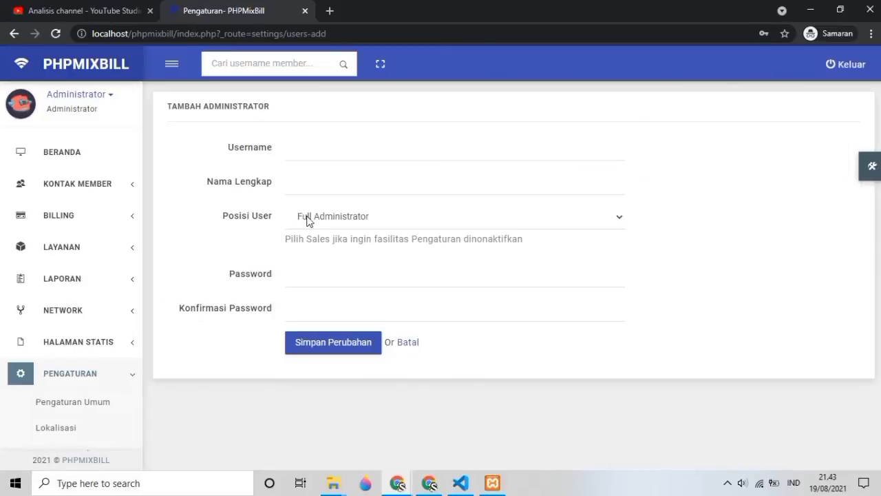
{"action": "left_click", "coordinate": [308, 220]}
{"action": "left_click", "coordinate": [307, 221]}
{"action": "left_click", "coordinate": [303, 221]}
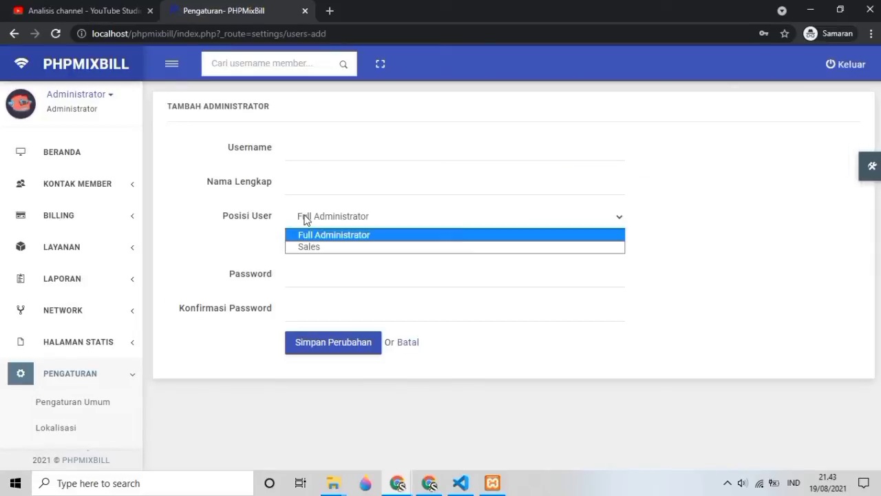
{"action": "left_click", "coordinate": [305, 220]}
{"action": "scroll", "coordinate": [88, 370], "scroll_direction": "down", "scroll_amount": 1}
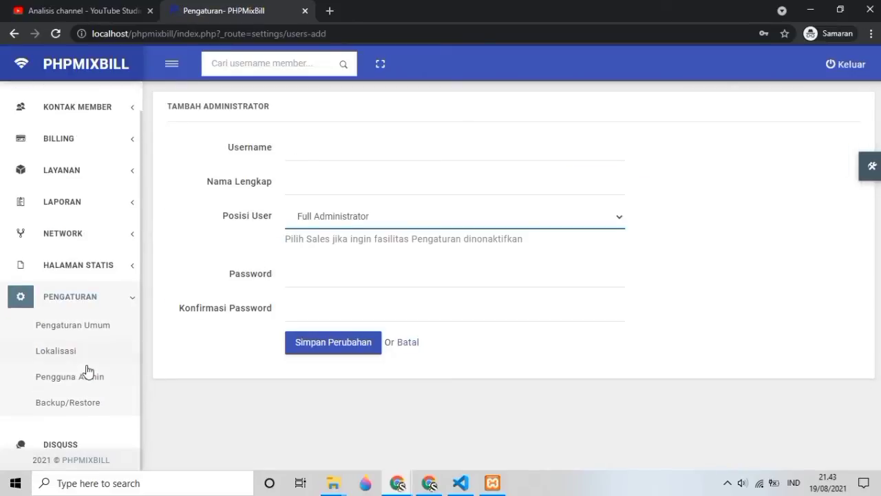
{"action": "left_click", "coordinate": [78, 403]}
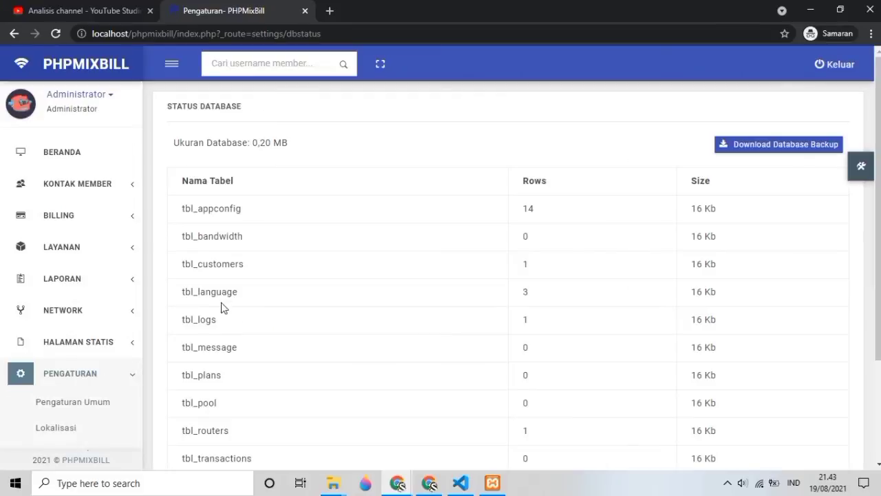
{"action": "scroll", "coordinate": [201, 227], "scroll_direction": "down", "scroll_amount": 1}
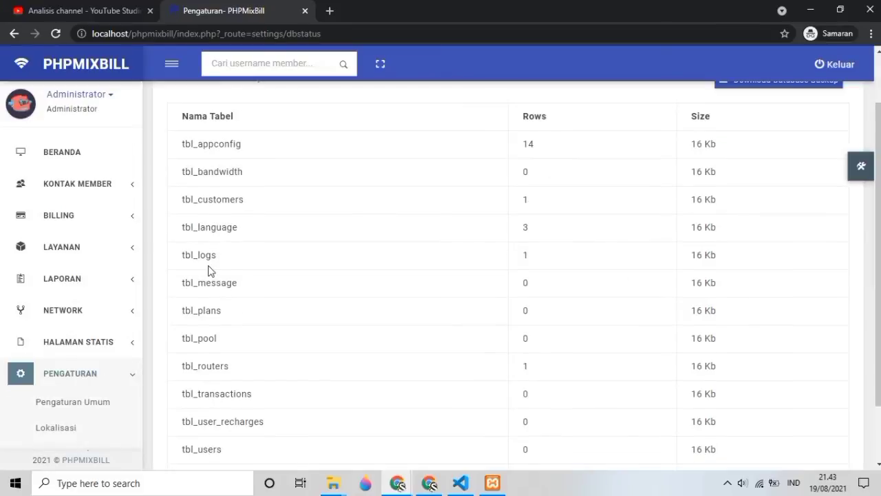
{"action": "scroll", "coordinate": [210, 271], "scroll_direction": "up", "scroll_amount": 1}
{"action": "scroll", "coordinate": [209, 268], "scroll_direction": "down", "scroll_amount": 2}
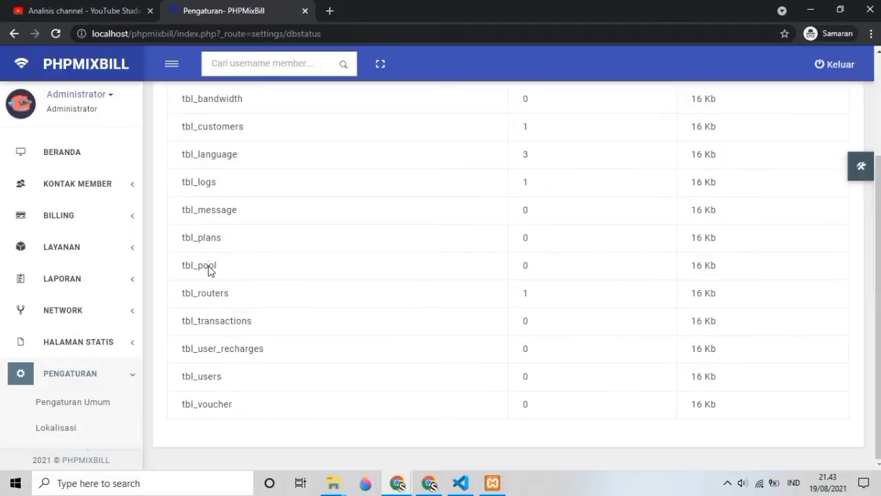
{"action": "scroll", "coordinate": [209, 272], "scroll_direction": "up", "scroll_amount": 2}
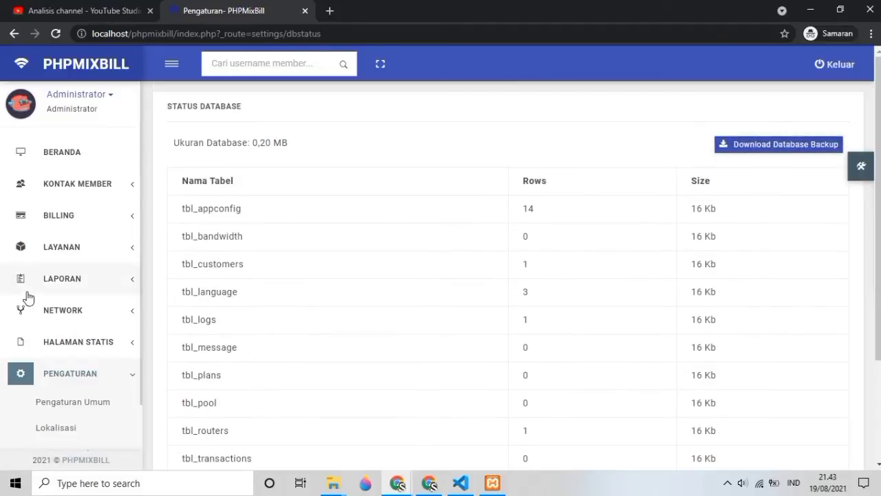
Step: Check the member's name and username in List Kontak, then log out of the admin panel
{"action": "left_click", "coordinate": [80, 187]}
{"action": "left_click", "coordinate": [59, 238]}
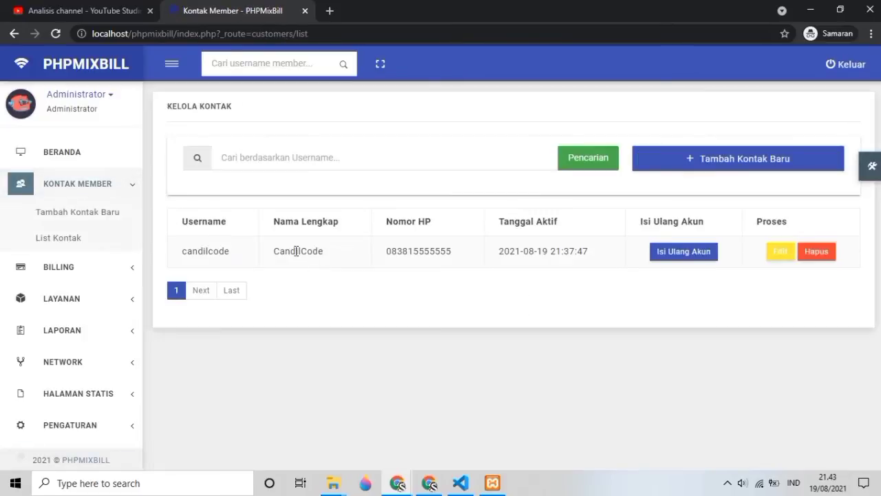
{"action": "double_click", "coordinate": [297, 251]}
{"action": "double_click", "coordinate": [202, 252]}
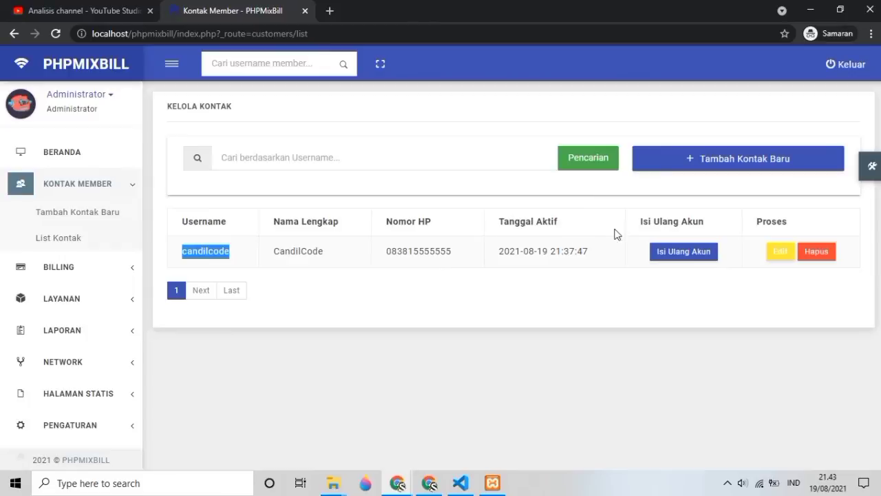
{"action": "left_click", "coordinate": [837, 71]}
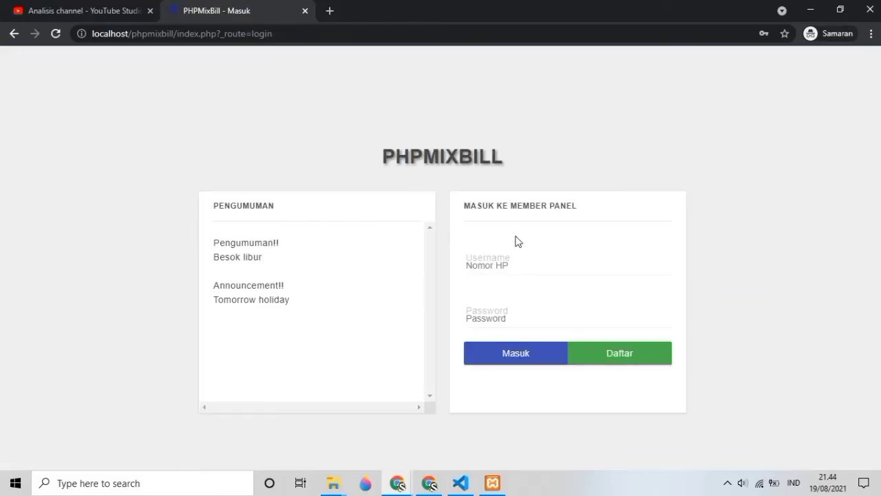
Step: Sign in to the member panel with the new member's username and password
{"action": "left_click", "coordinate": [511, 264]}
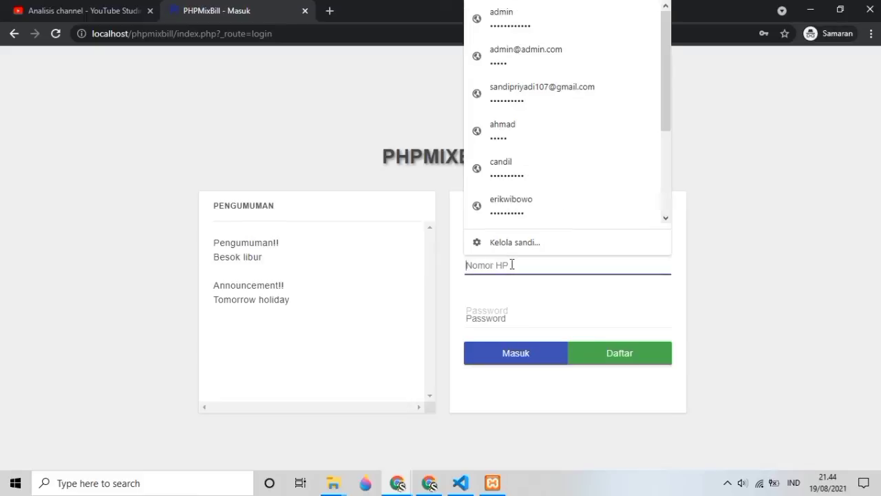
{"action": "type", "text": "candil"}
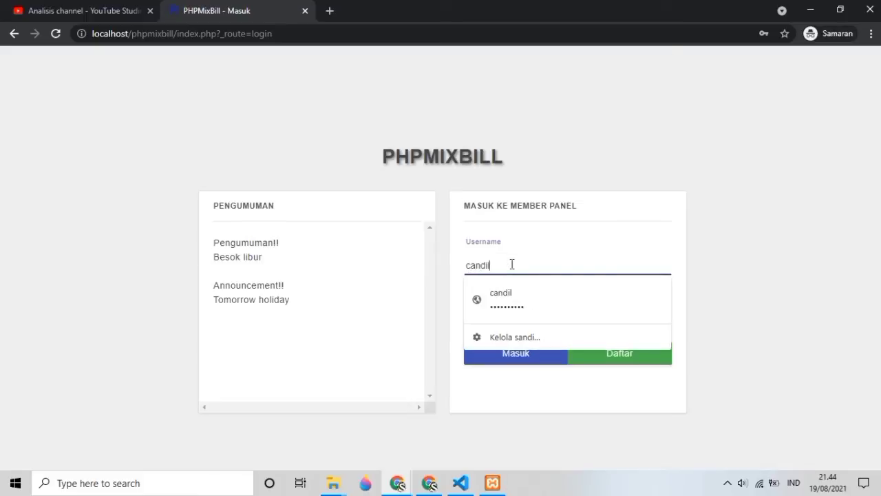
{"action": "type", "text": "code"}
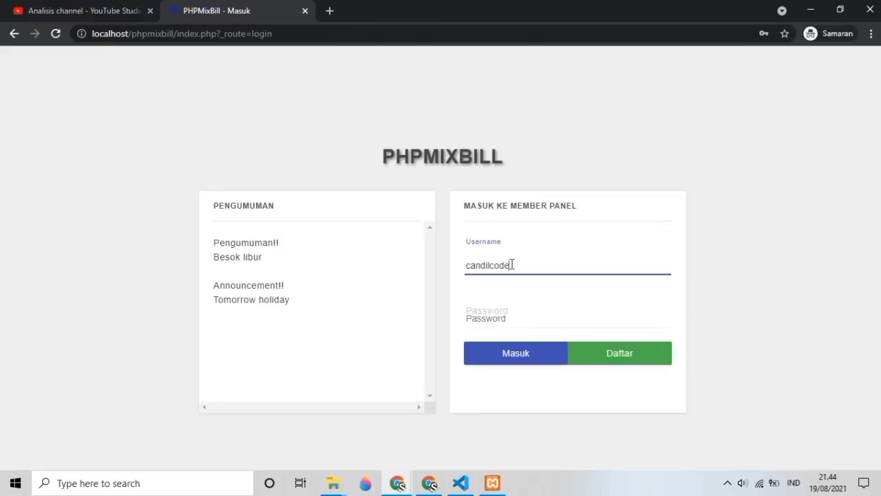
{"action": "key", "text": "Tab"}
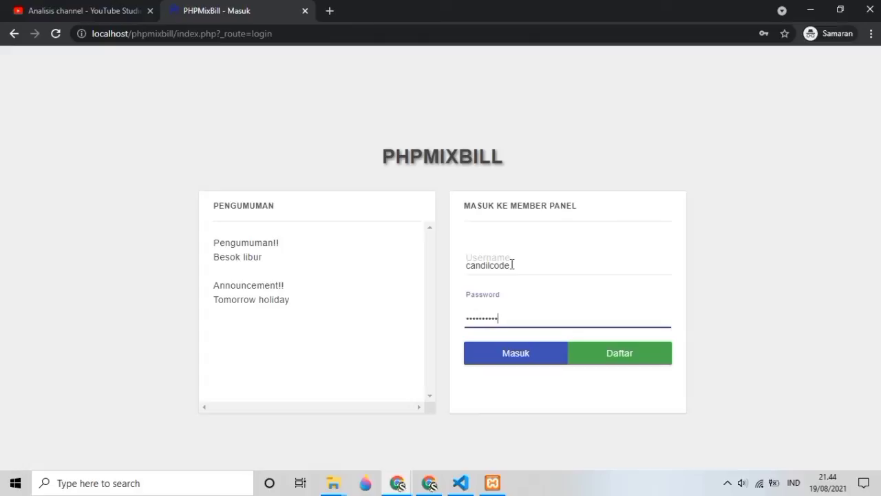
{"action": "left_click", "coordinate": [518, 350]}
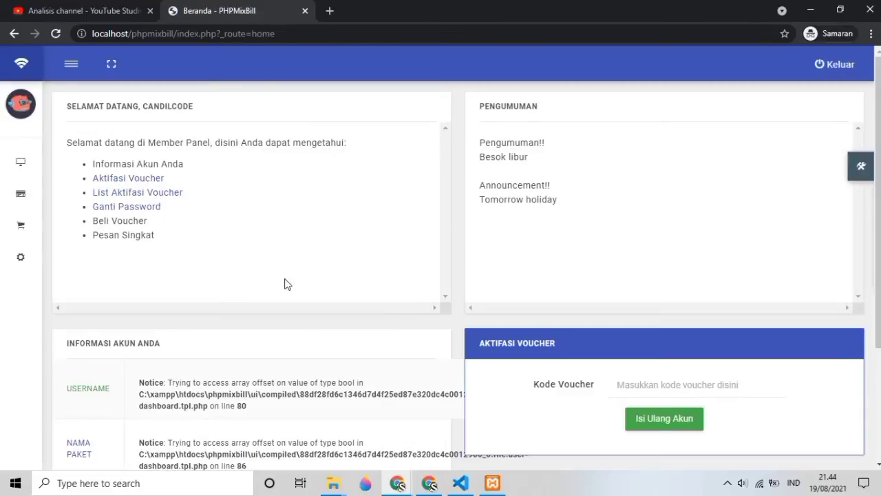
Step: Visit the member's Aktifasi Voucher and List Aktifasi Voucher pages
{"action": "scroll", "coordinate": [221, 204], "scroll_direction": "down", "scroll_amount": 3}
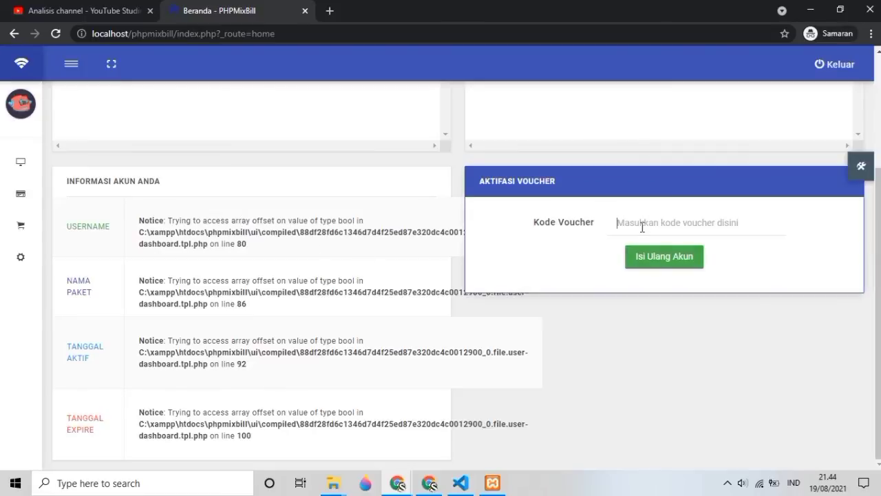
{"action": "left_click", "coordinate": [642, 227]}
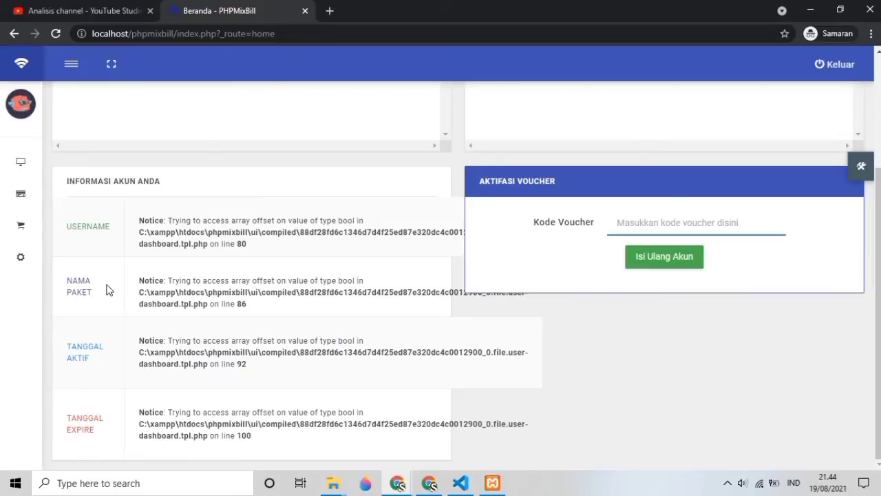
{"action": "scroll", "coordinate": [94, 287], "scroll_direction": "up", "scroll_amount": 2}
{"action": "mouse_move", "coordinate": [16, 202]}
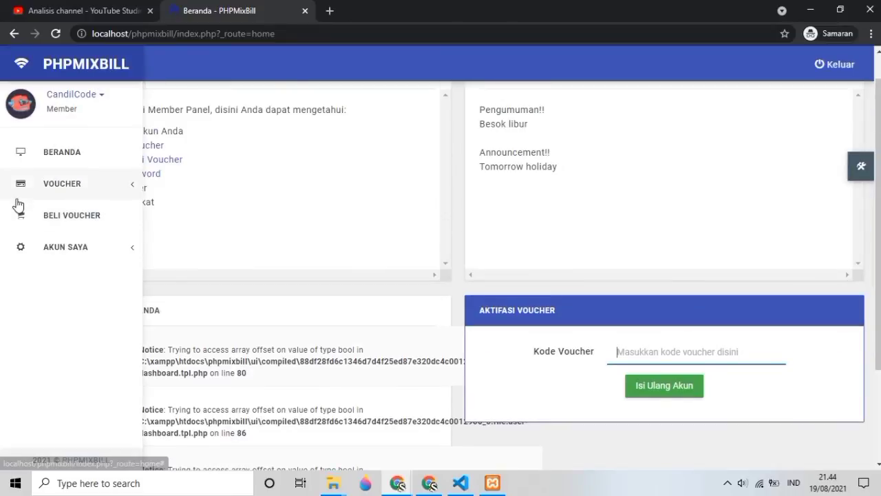
{"action": "left_click", "coordinate": [52, 196]}
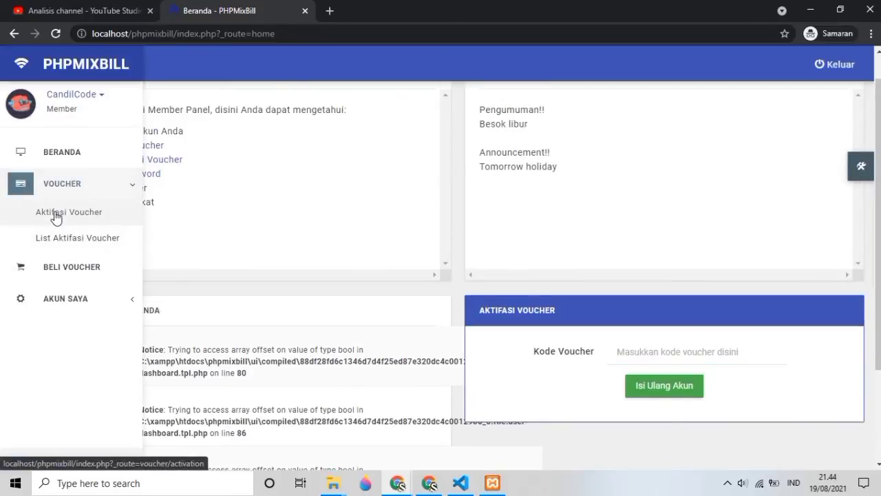
{"action": "left_click", "coordinate": [56, 215]}
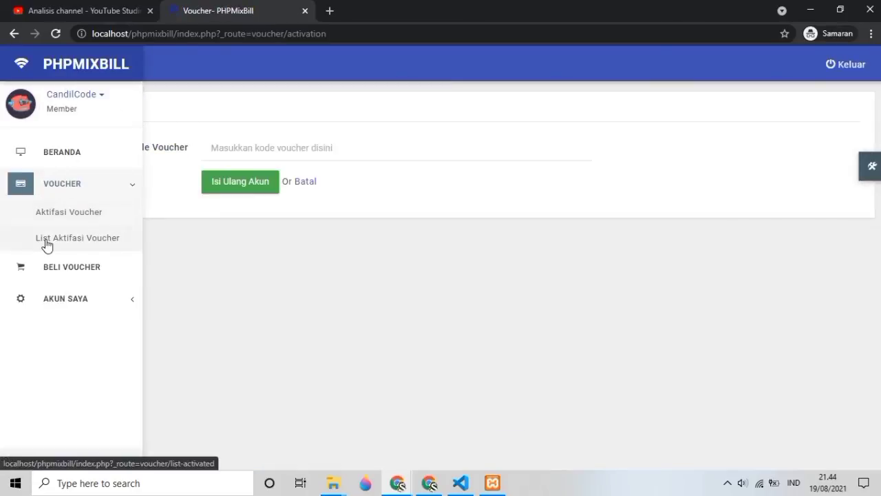
{"action": "left_click", "coordinate": [46, 239]}
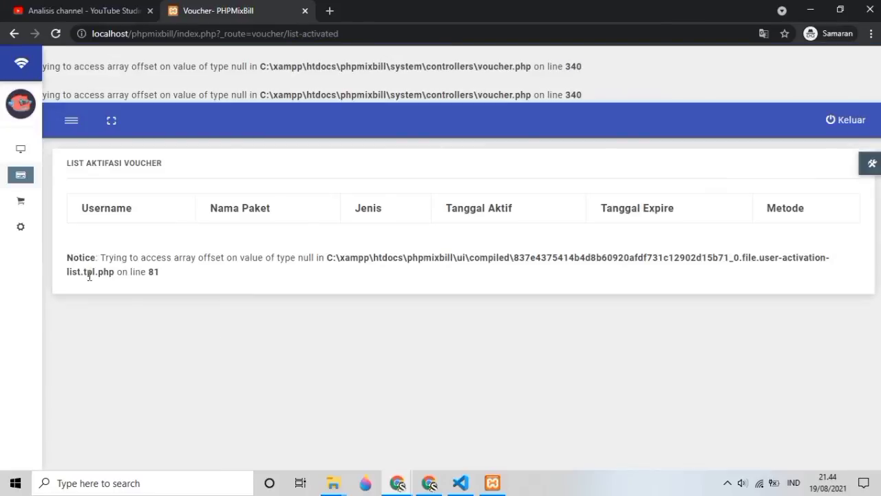
Step: View the member's Profil Saya page, then log out of the member panel
{"action": "mouse_move", "coordinate": [20, 246]}
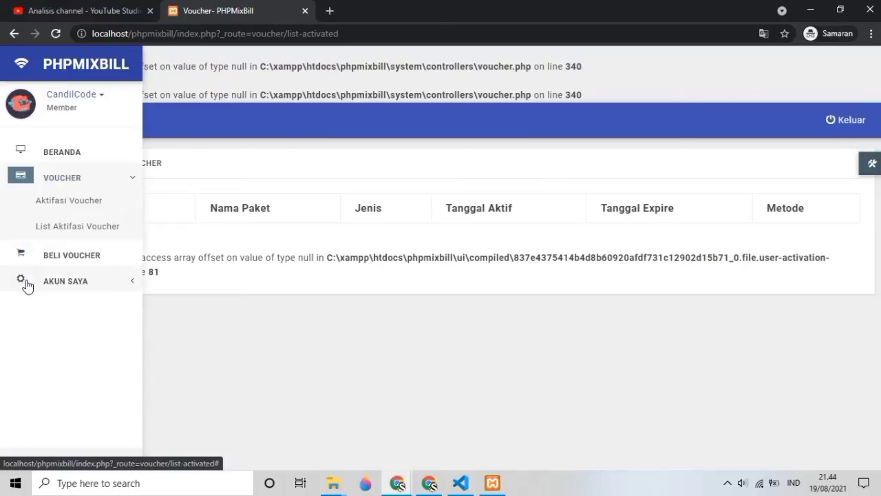
{"action": "left_click", "coordinate": [24, 277]}
{"action": "left_click", "coordinate": [53, 251]}
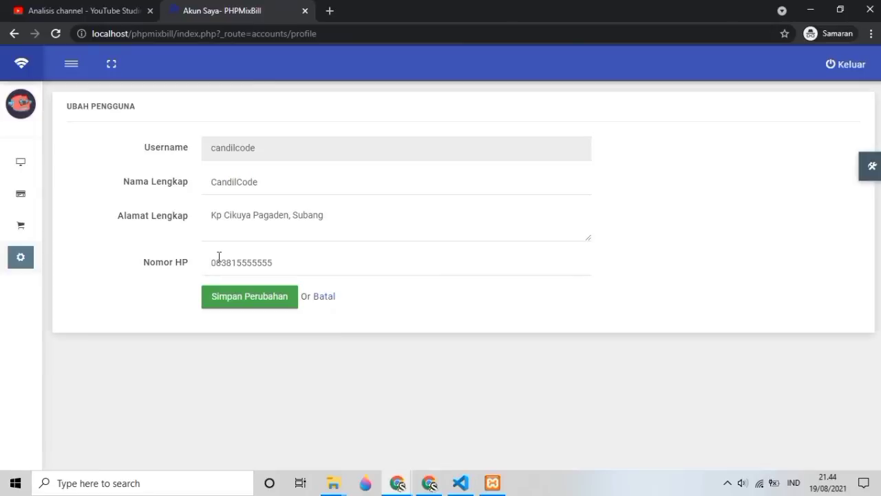
{"action": "left_click", "coordinate": [219, 260]}
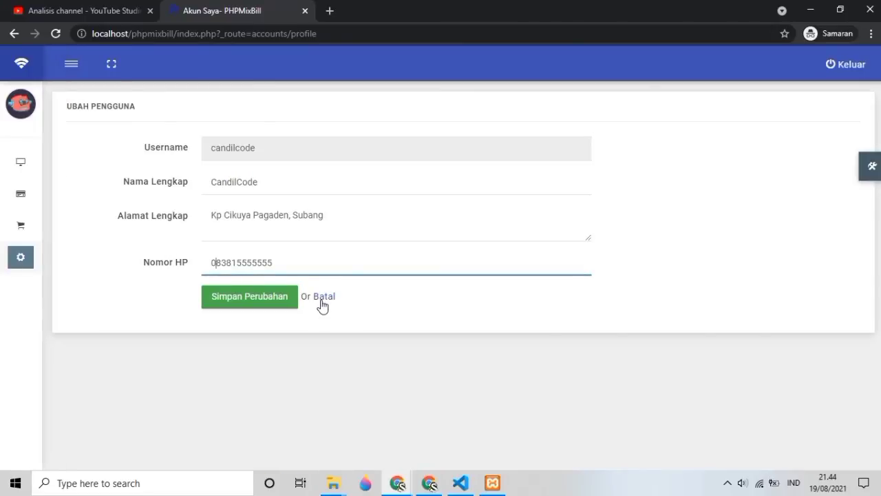
{"action": "left_click", "coordinate": [831, 68]}
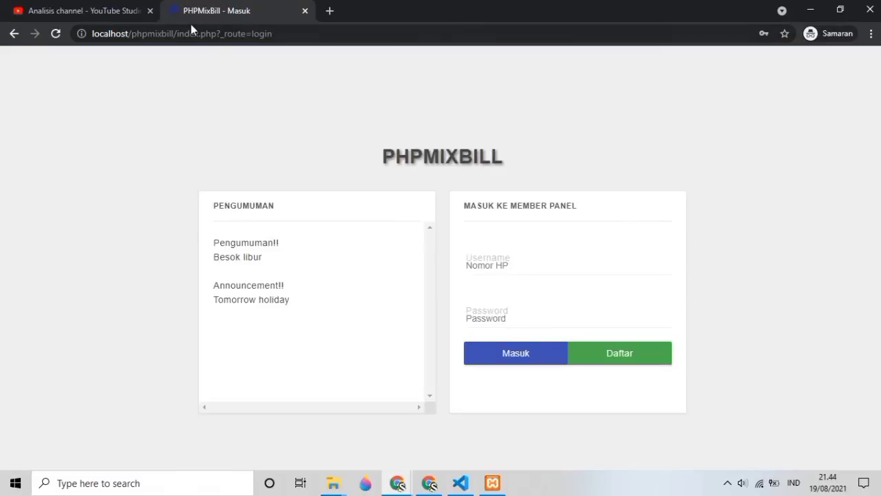
Step: Change the page address route to /admin to reach the Admin Panel login page
{"action": "left_click_drag", "start_coordinate": [179, 33], "coordinate": [314, 34]}
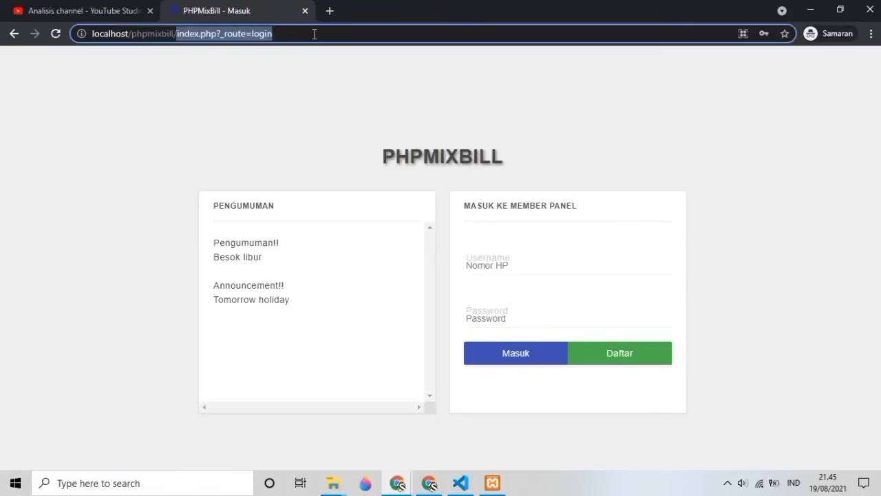
{"action": "type", "text": "admin"}
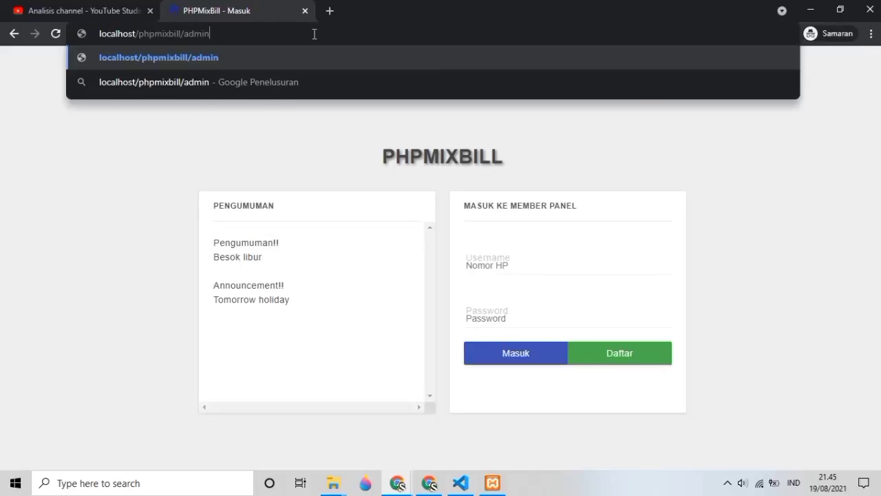
{"action": "key", "text": "Return"}
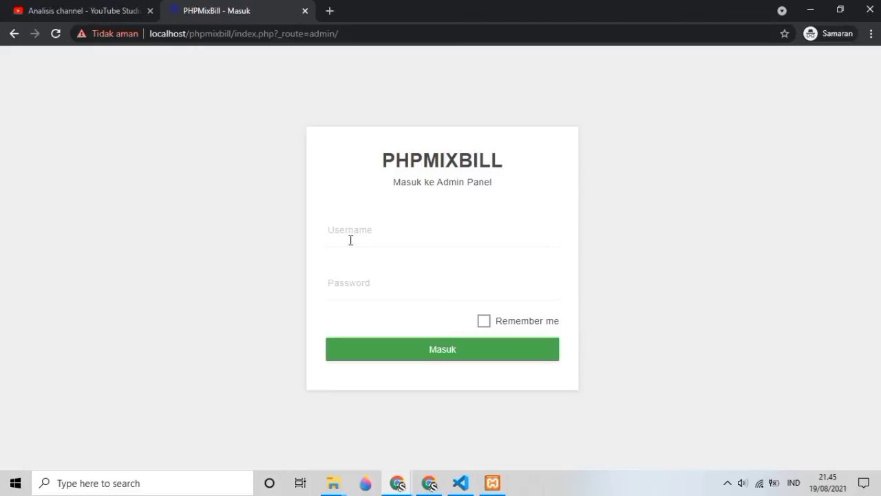
Step: Sign in to the Admin Panel with the administrator username and password
{"action": "left_click", "coordinate": [353, 240]}
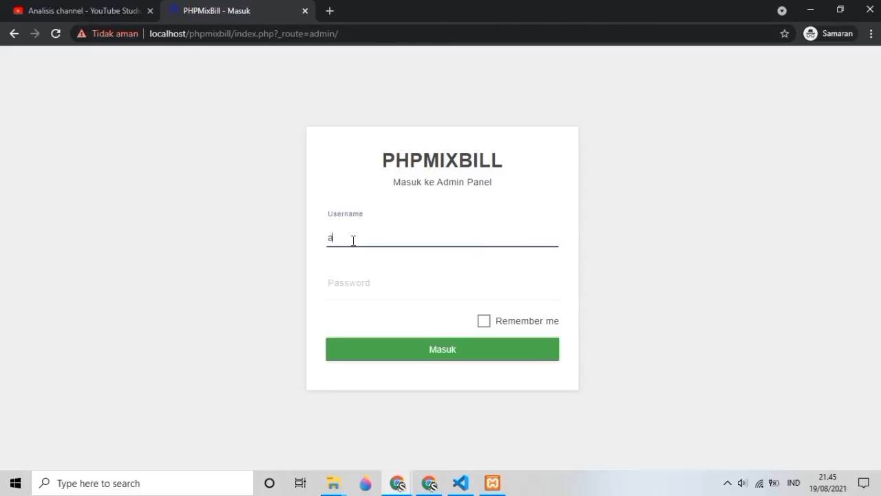
{"action": "key", "text": "Tab"}
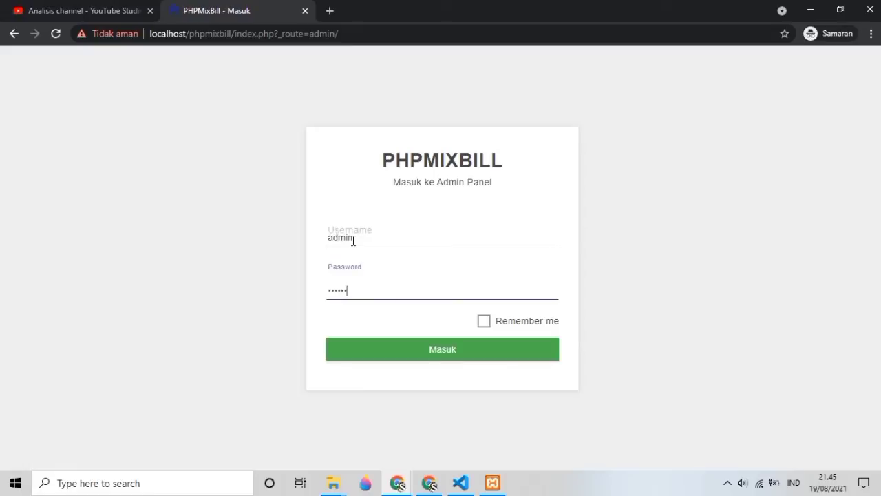
{"action": "left_click", "coordinate": [413, 350]}
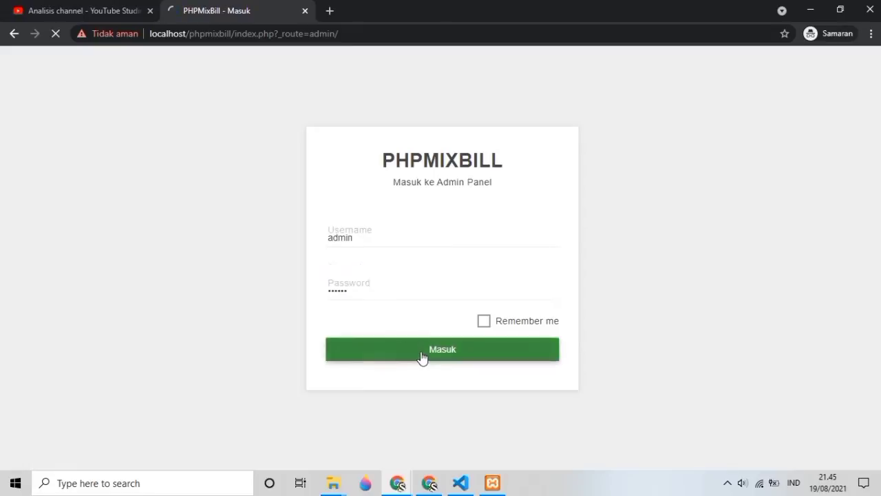